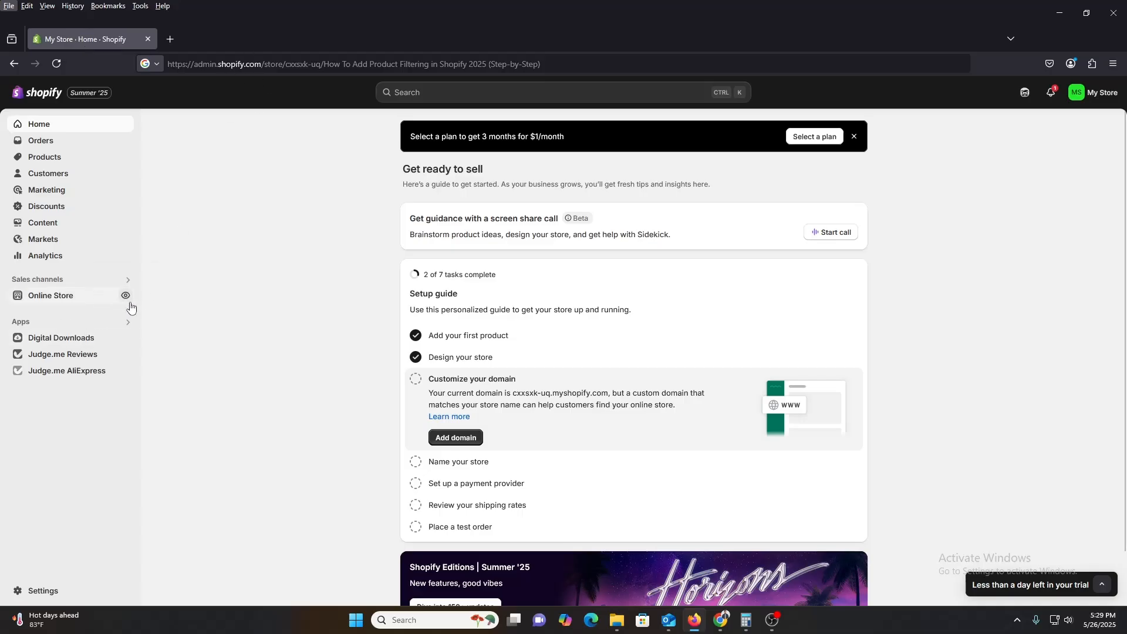
# View the online store and open its Headset collection
pyautogui.click(126, 297)
pyautogui.click(125, 272)
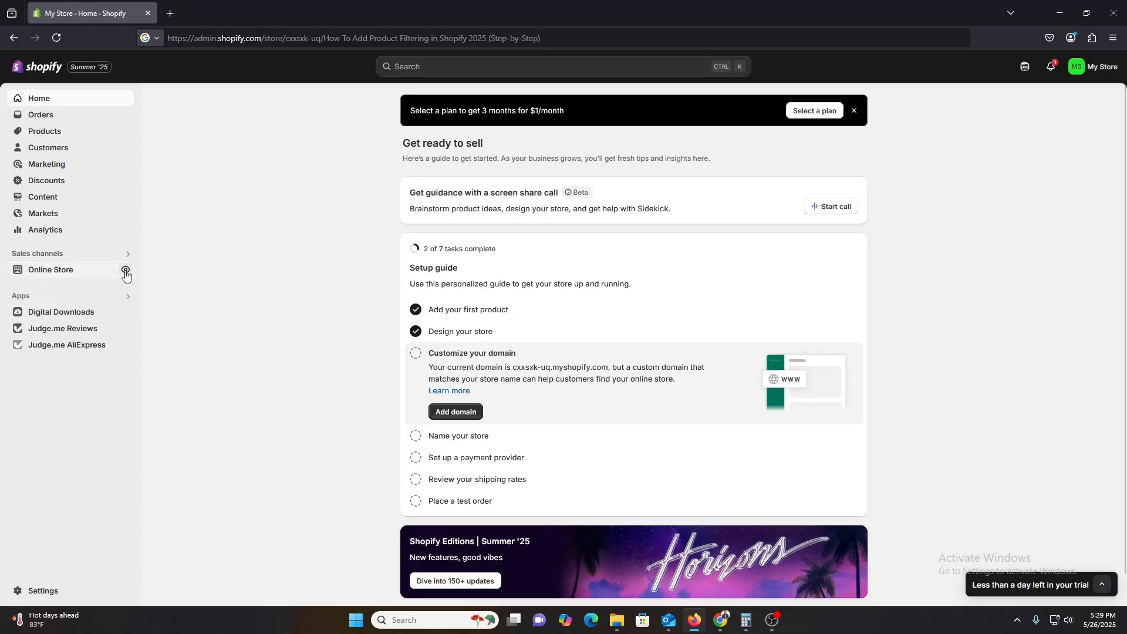
pyautogui.click(125, 274)
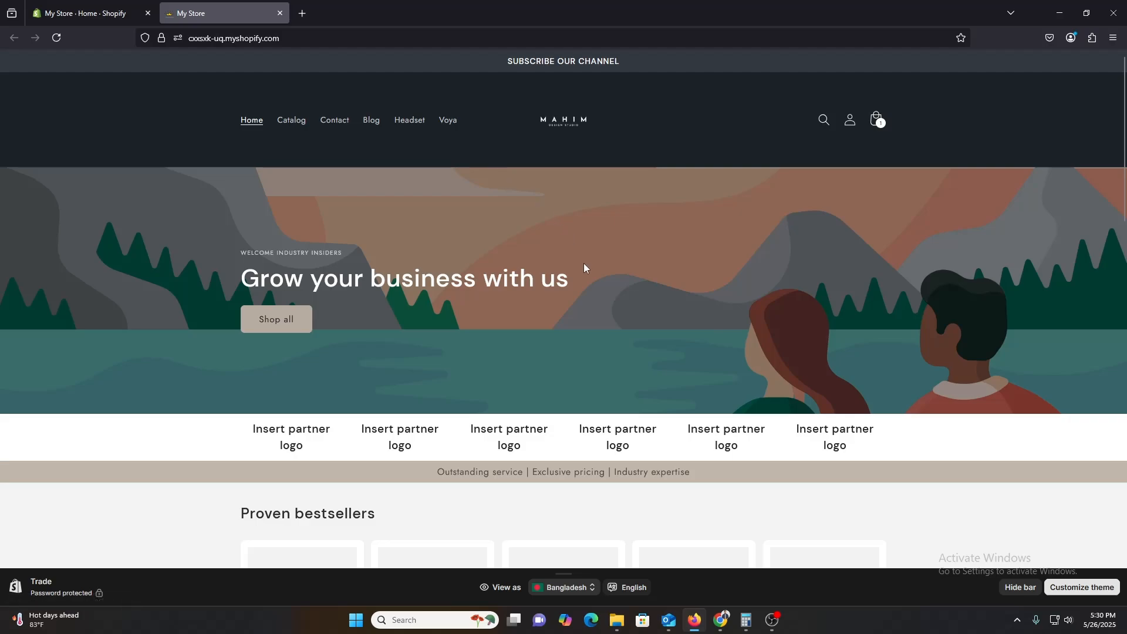
pyautogui.click(413, 124)
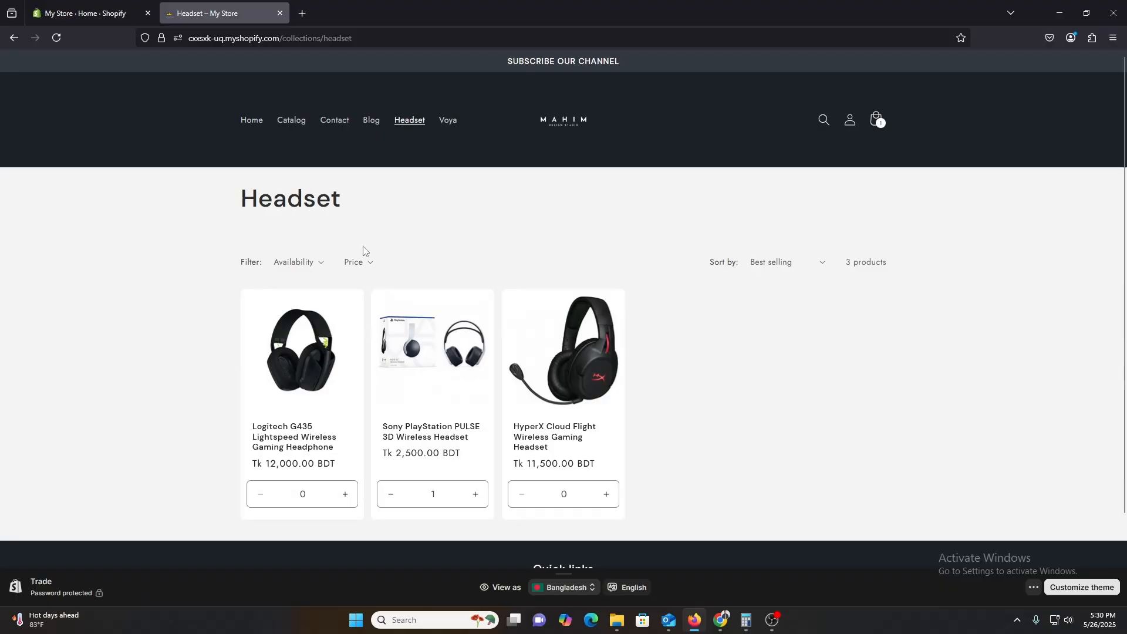
# Examine the Headset collection's Availability filter options and sort its products by Alphabetically, A-Z
pyautogui.click(294, 263)
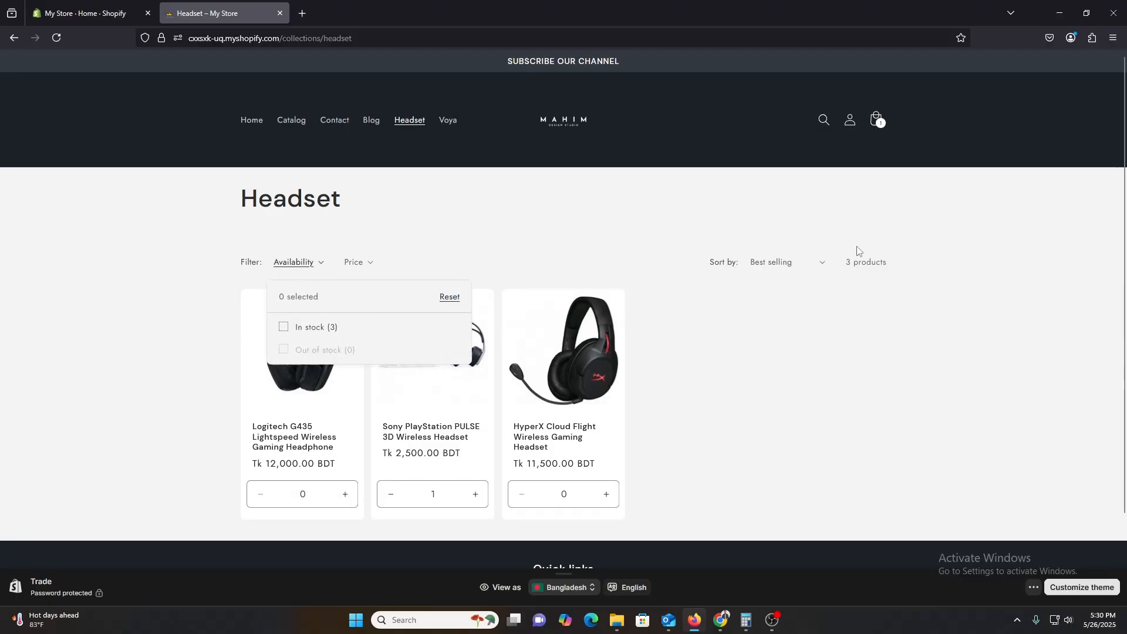
pyautogui.click(810, 257)
pyautogui.click(820, 266)
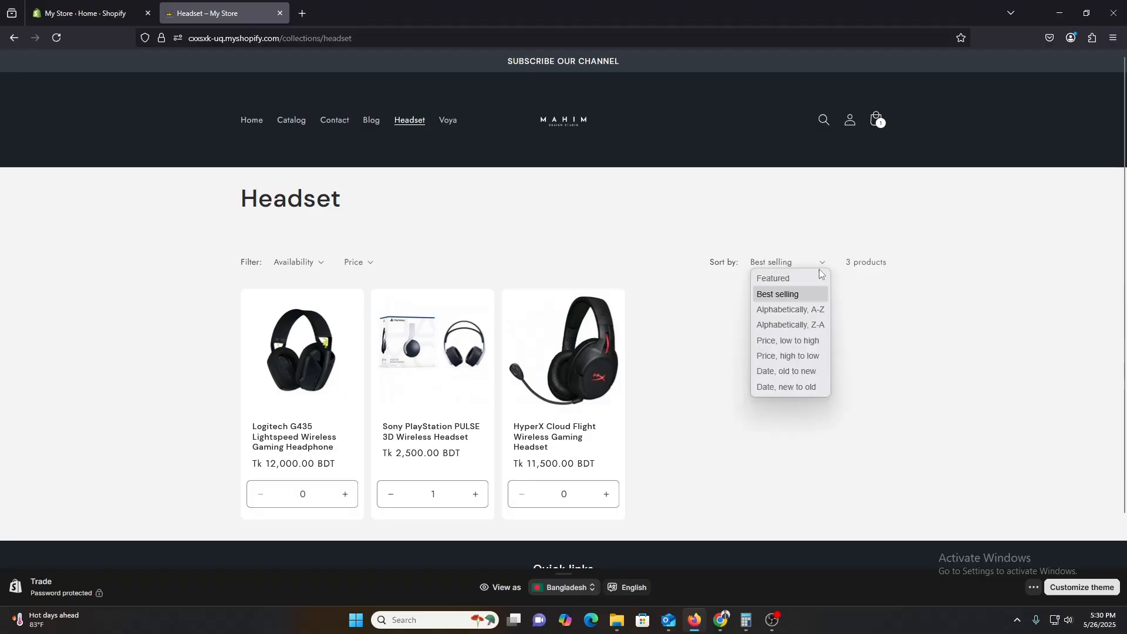
pyautogui.click(822, 307)
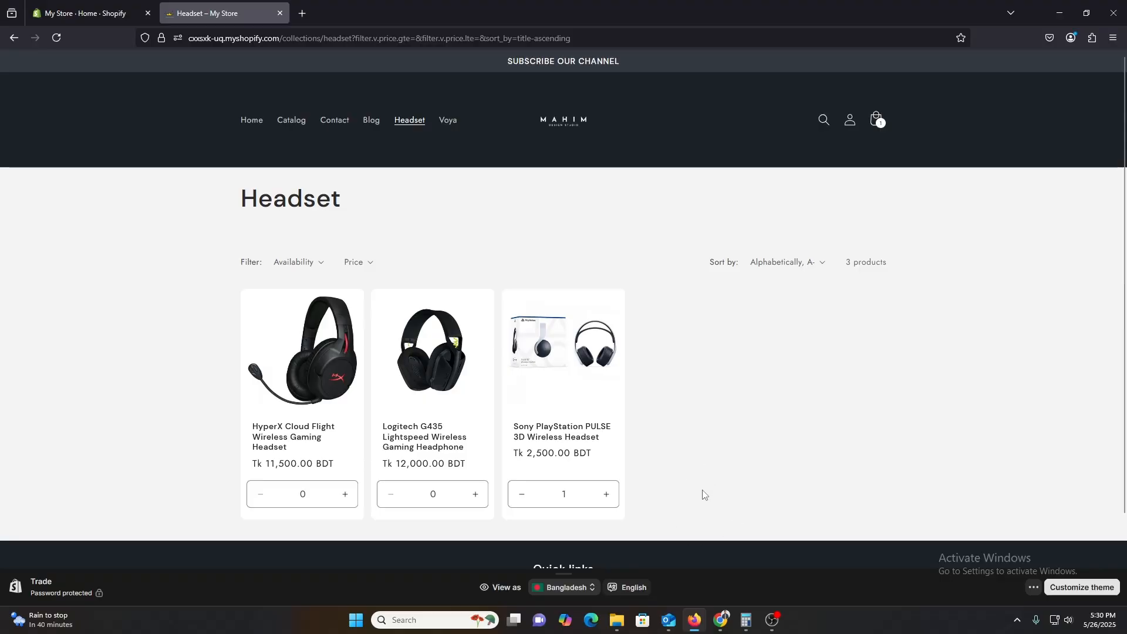
# Publish the Dawn theme from the store's theme library and view its home page in the theme editor
pyautogui.click(88, 13)
pyautogui.click(57, 271)
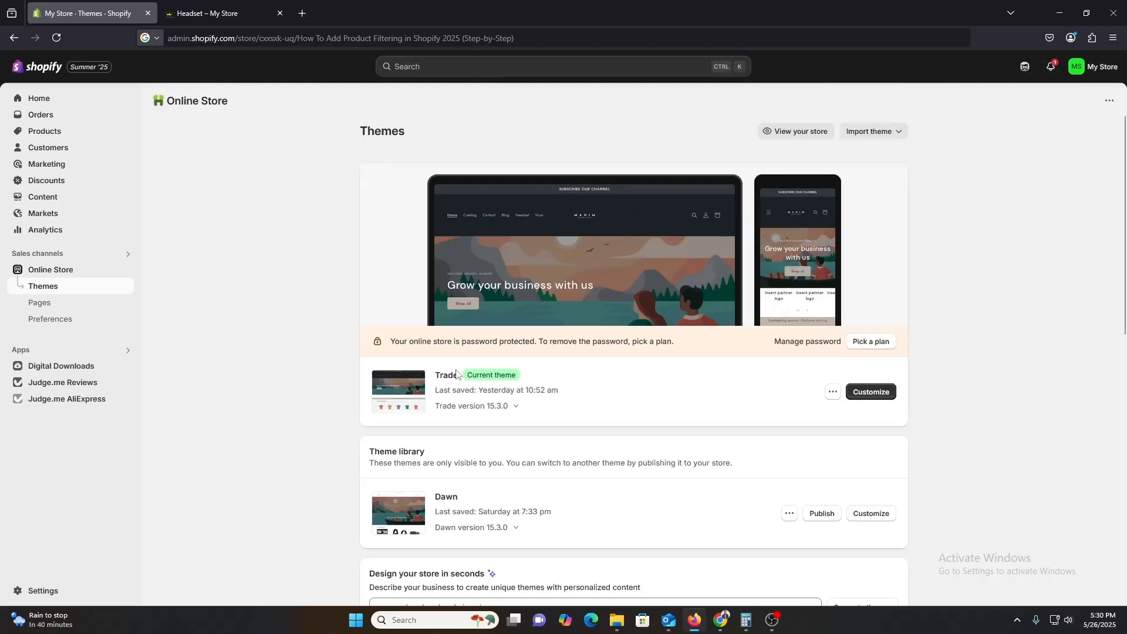
pyautogui.scroll(-2, 452, 382)
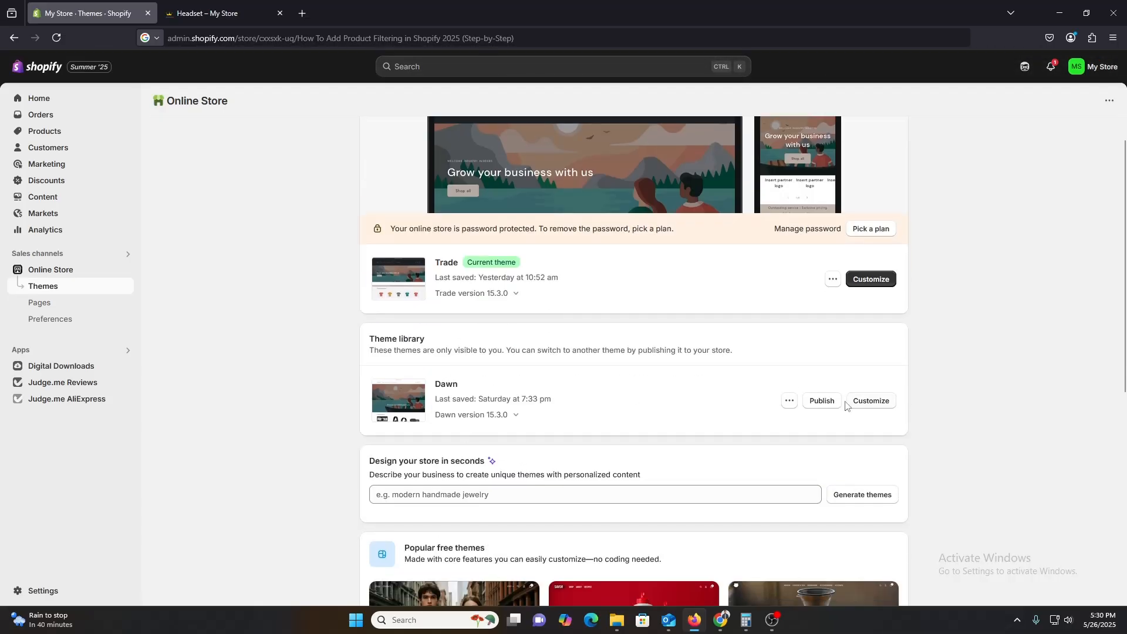
pyautogui.click(818, 406)
pyautogui.click(696, 434)
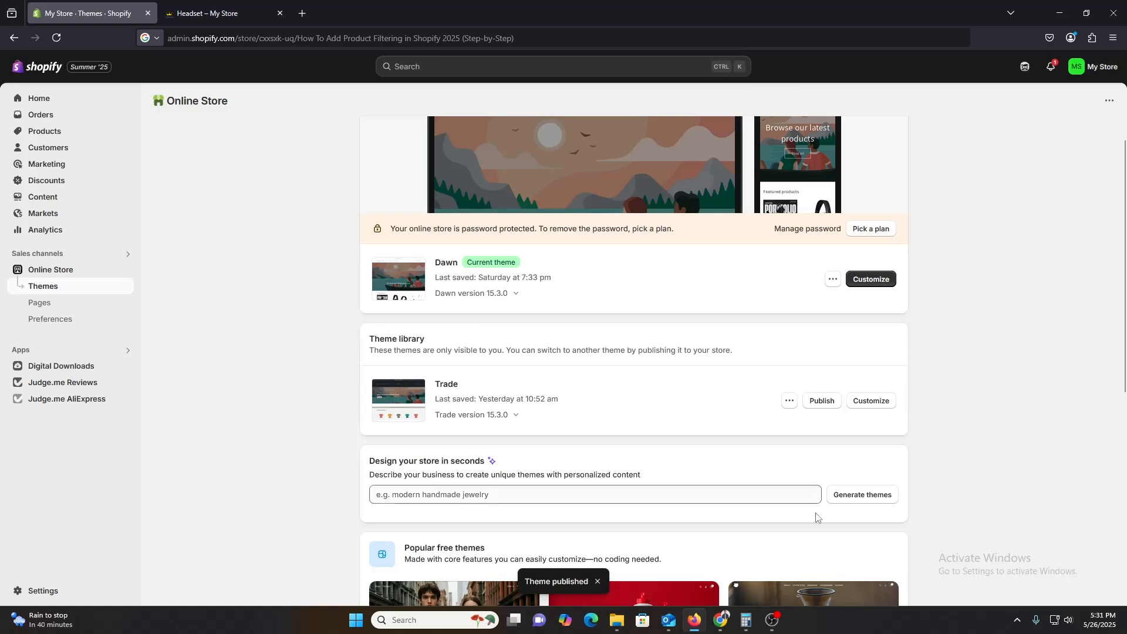
pyautogui.click(874, 280)
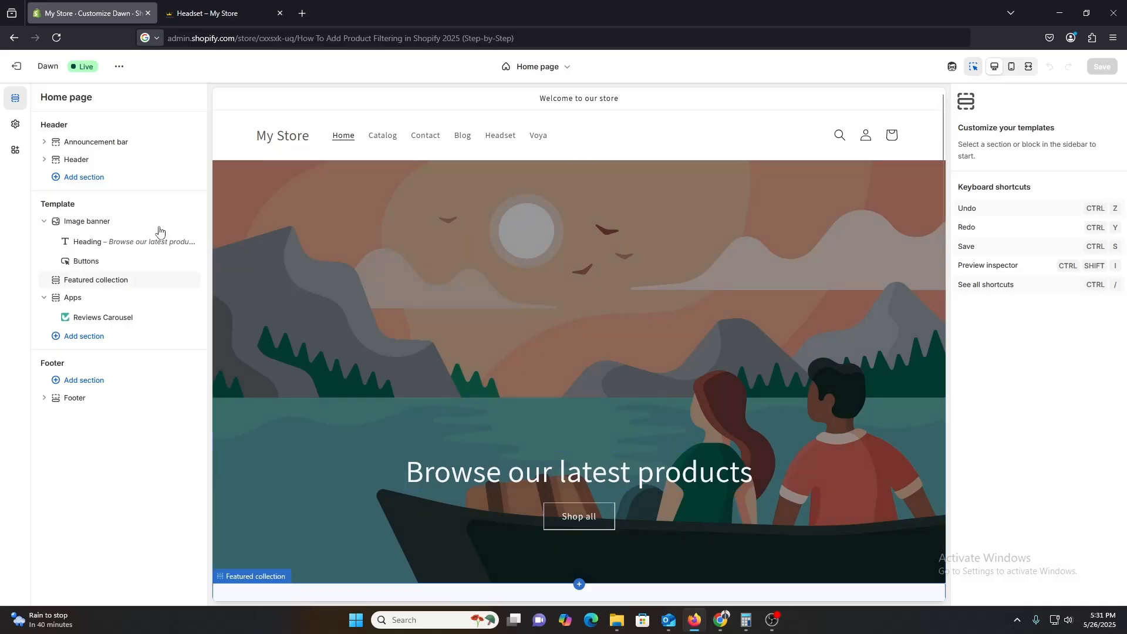
pyautogui.click(16, 69)
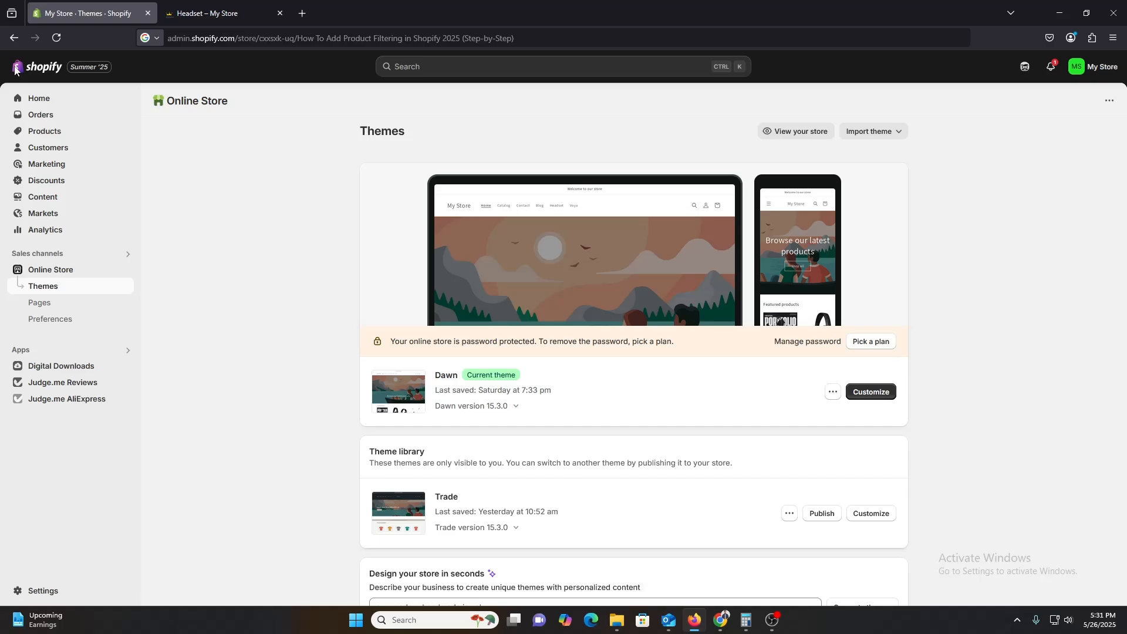
# Open the Shopify App Store from the store's apps and sales channels settings
pyautogui.click(36, 590)
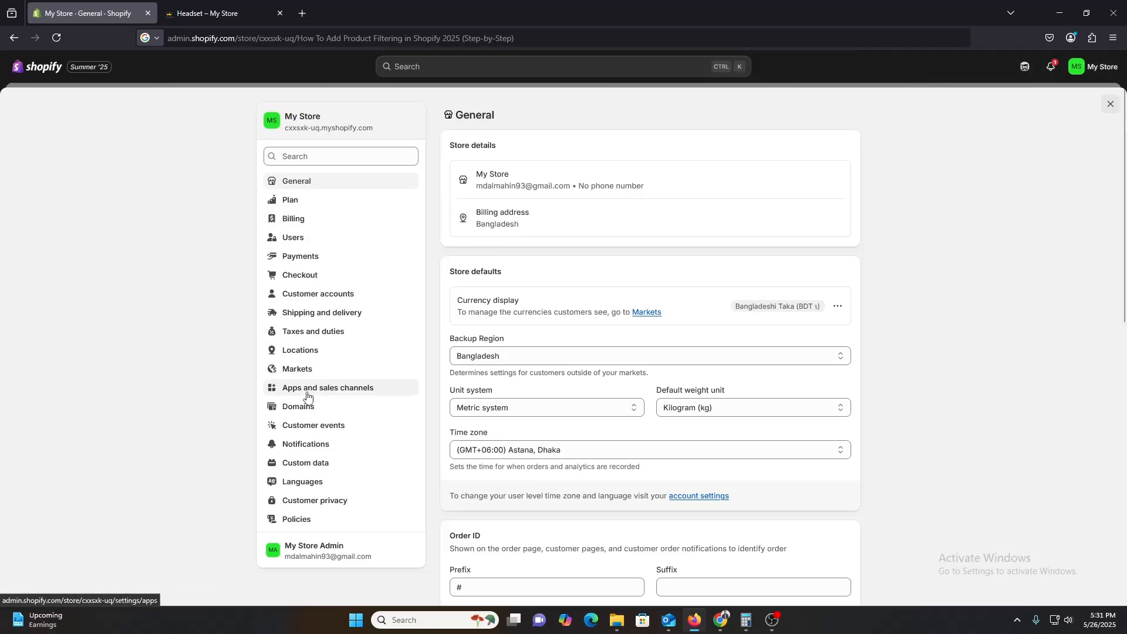
pyautogui.click(311, 389)
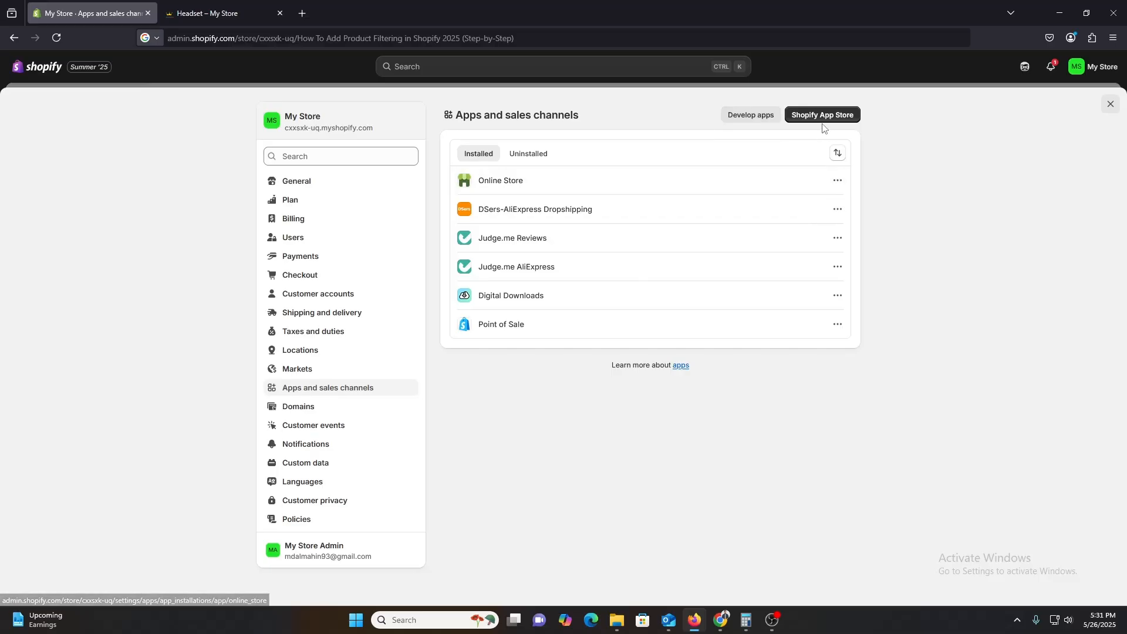
pyautogui.click(839, 119)
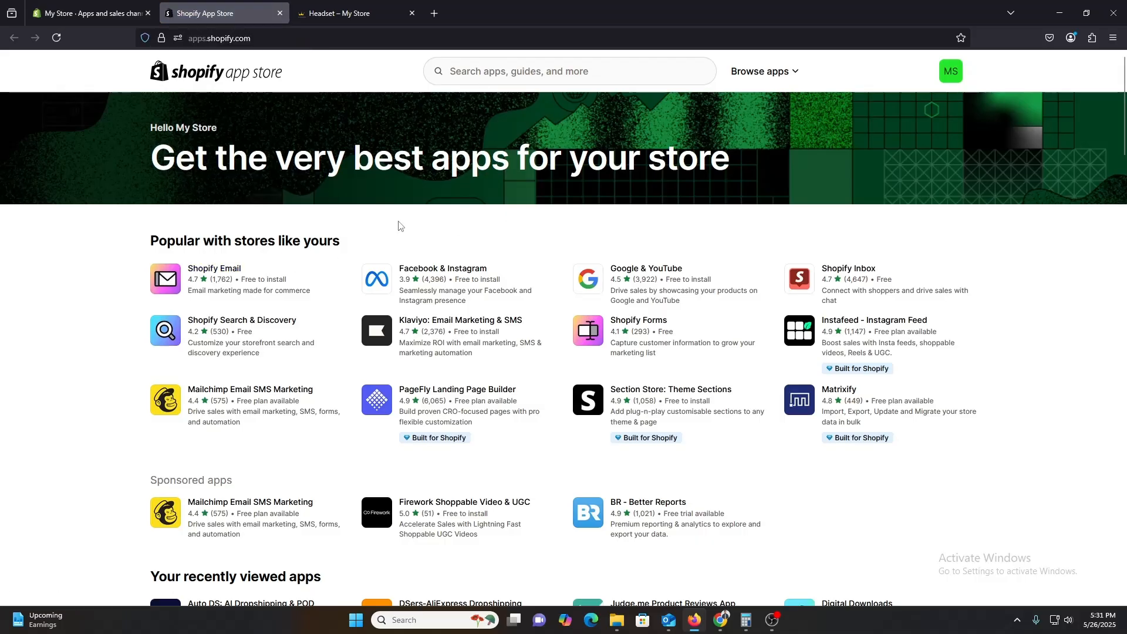
# Search the app store for "search & discovery"
pyautogui.click(546, 70)
pyautogui.write('search ')
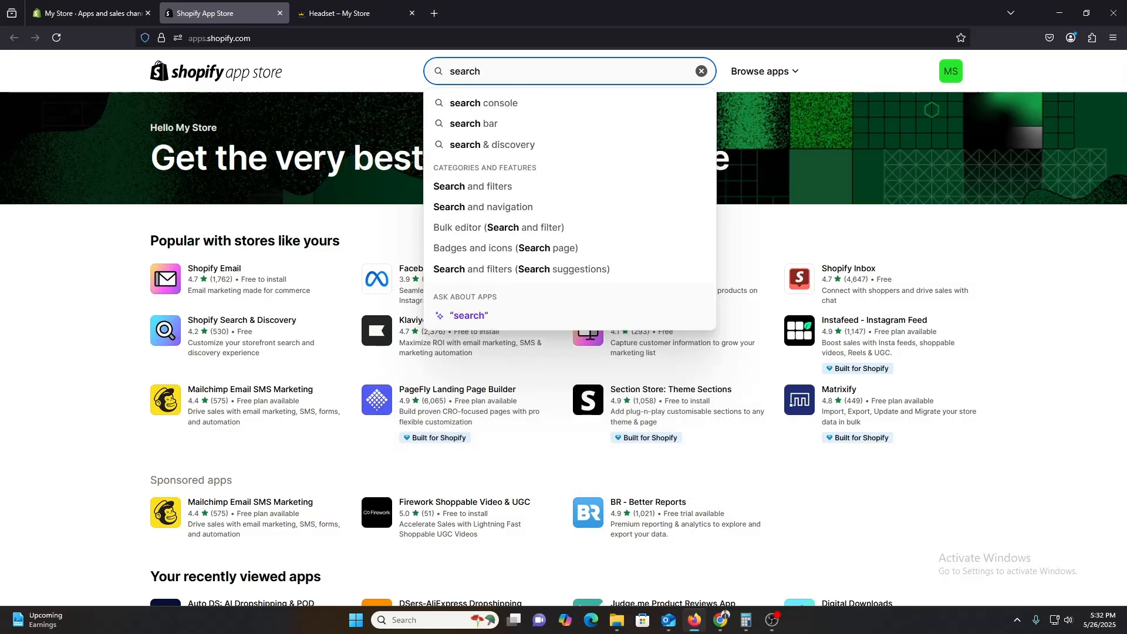
pyautogui.write('&')
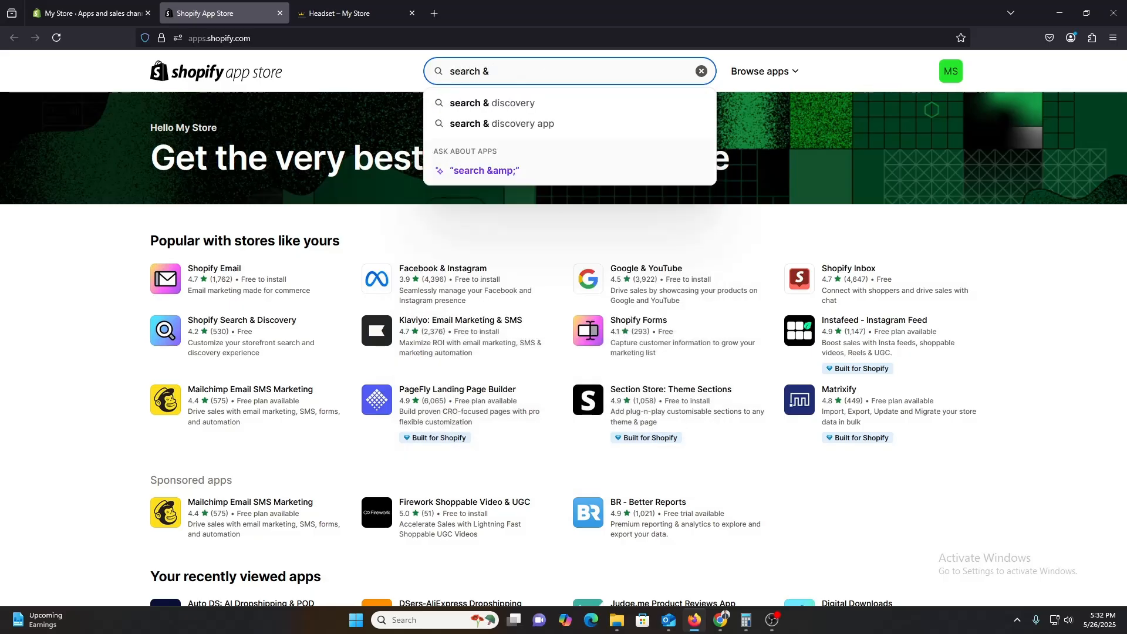
pyautogui.click(528, 107)
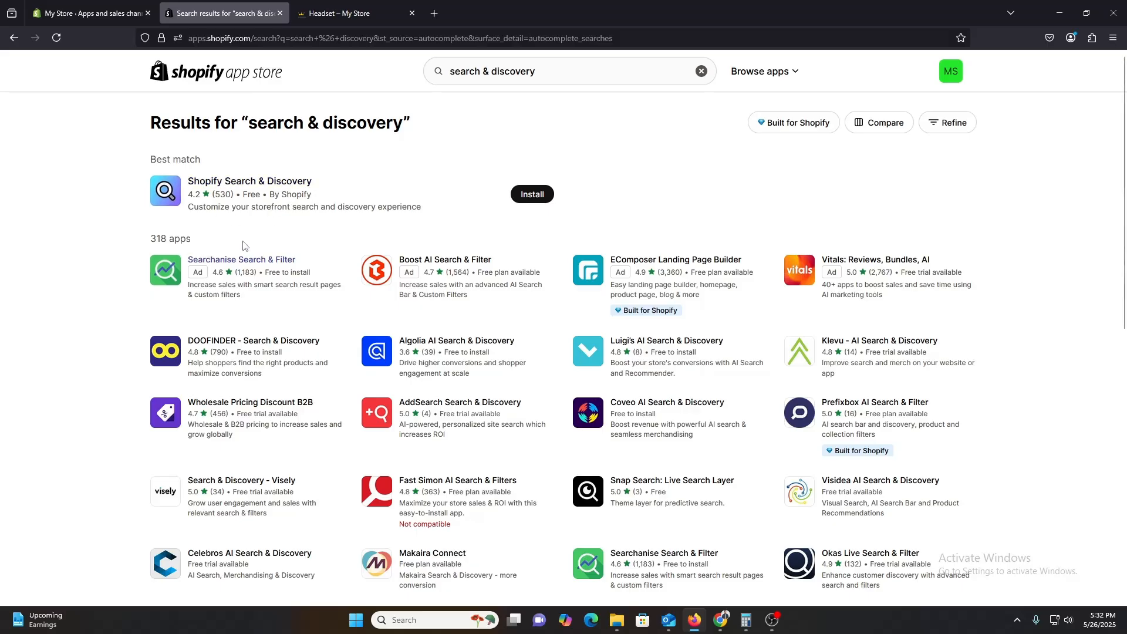
# Install the free Shopify Search & Discovery app on the store
pyautogui.click(139, 4)
pyautogui.click(188, 4)
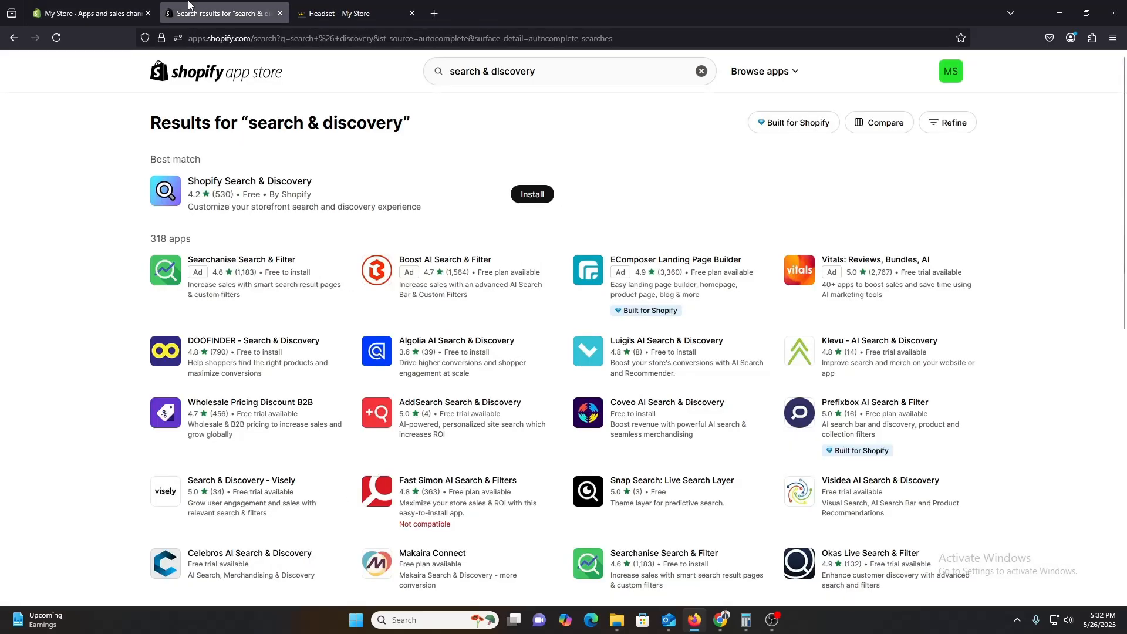
pyautogui.click(531, 196)
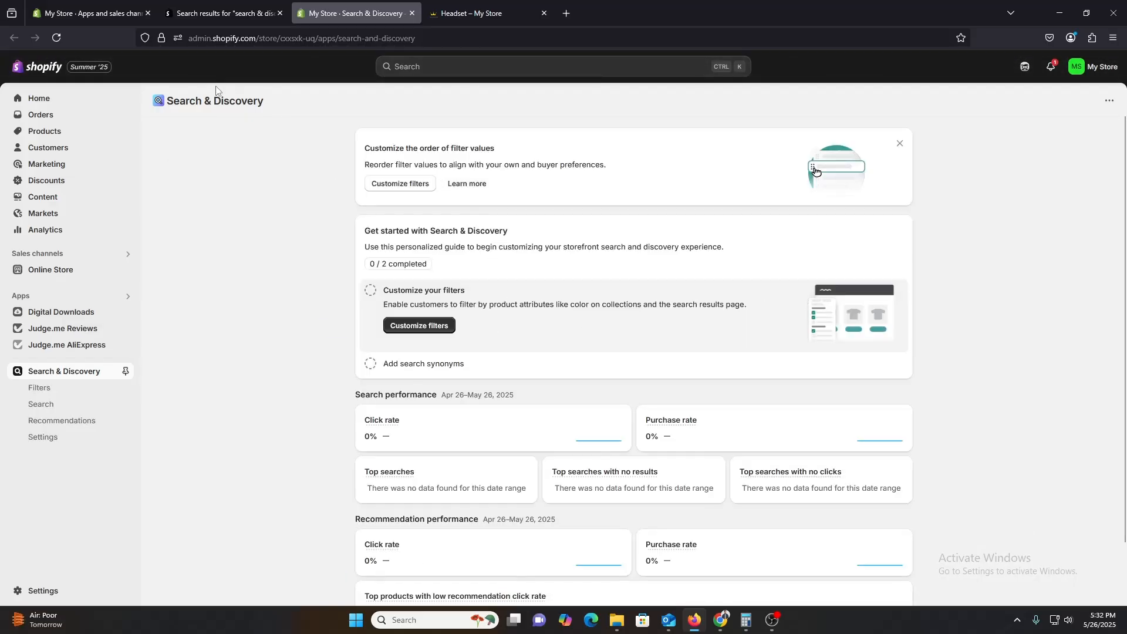
# Start a new filter in Search & Discovery with the Color product option as its source
pyautogui.scroll(-1, 529, 351)
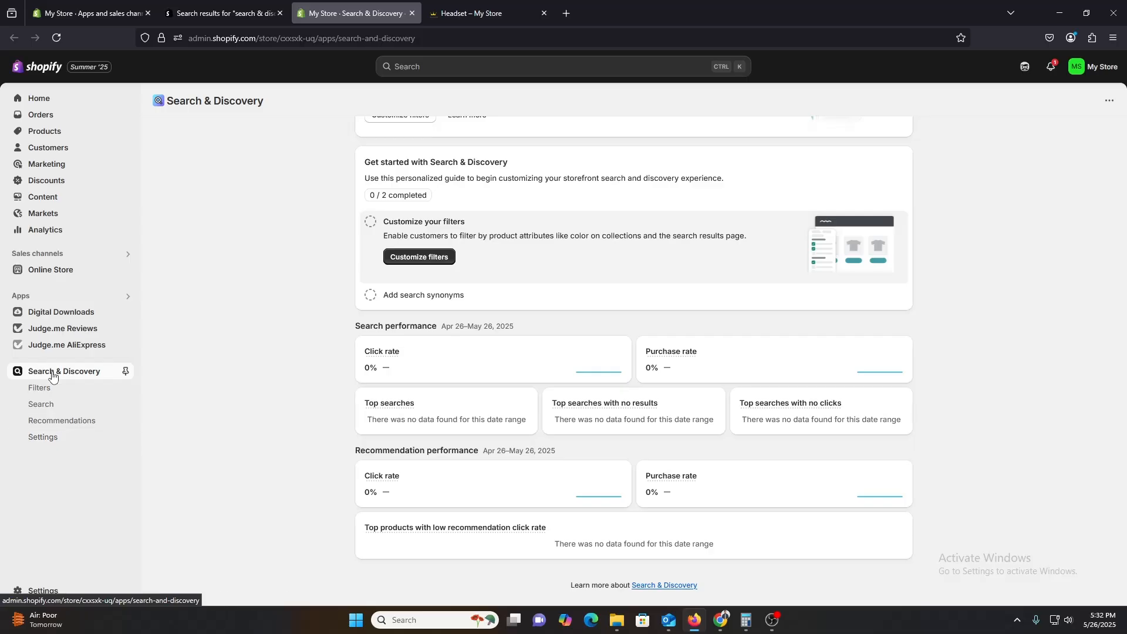
pyautogui.click(72, 388)
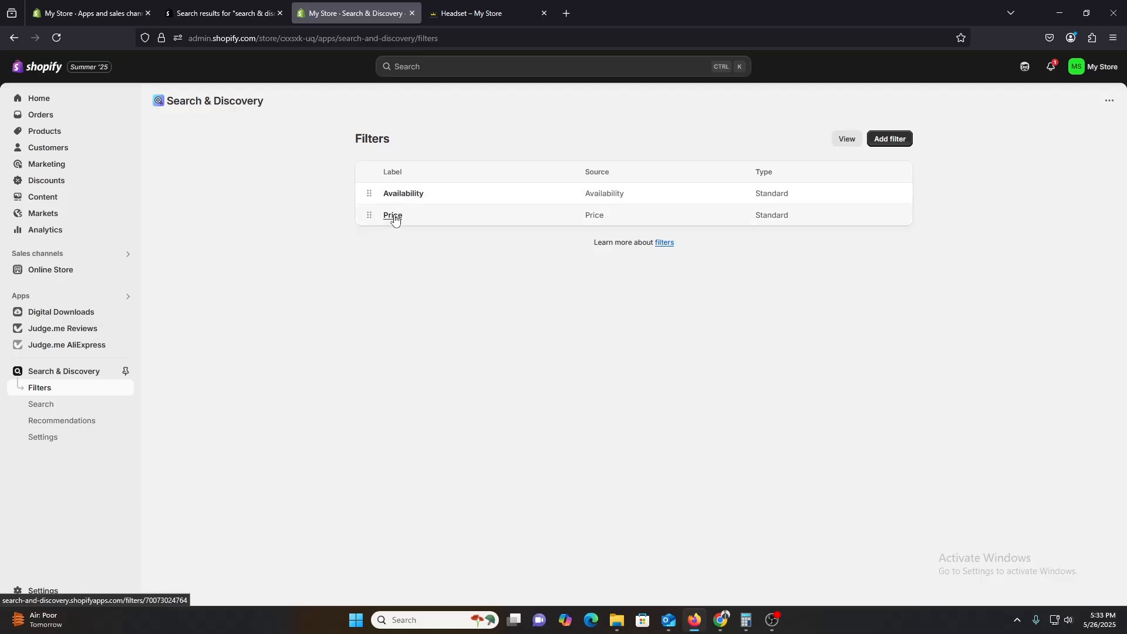
pyautogui.click(888, 146)
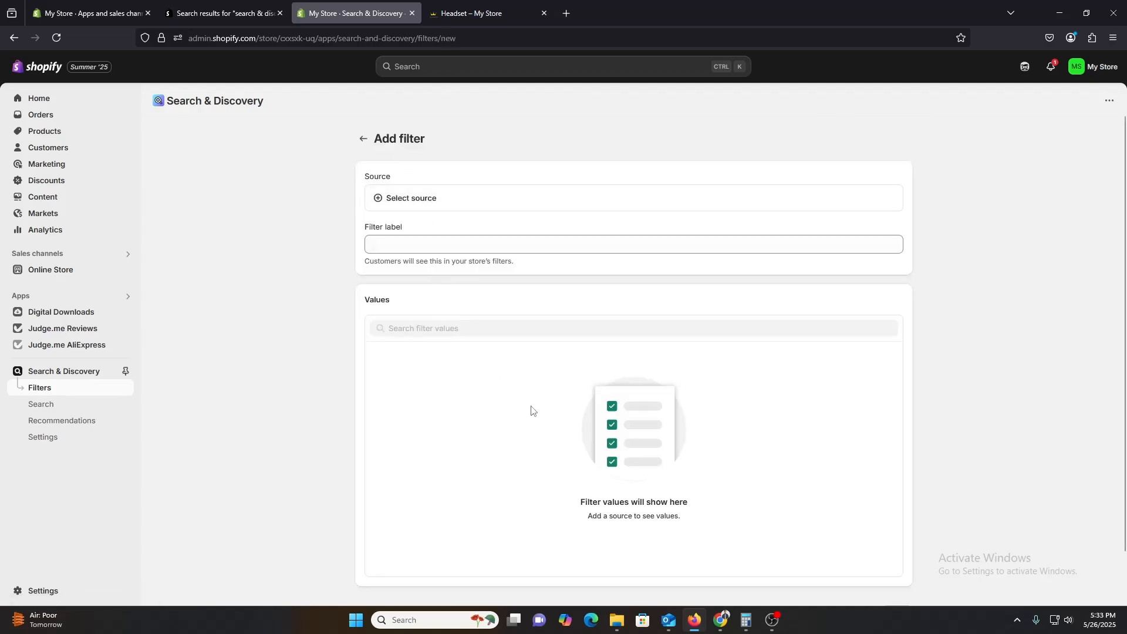
pyautogui.scroll(-2, 533, 411)
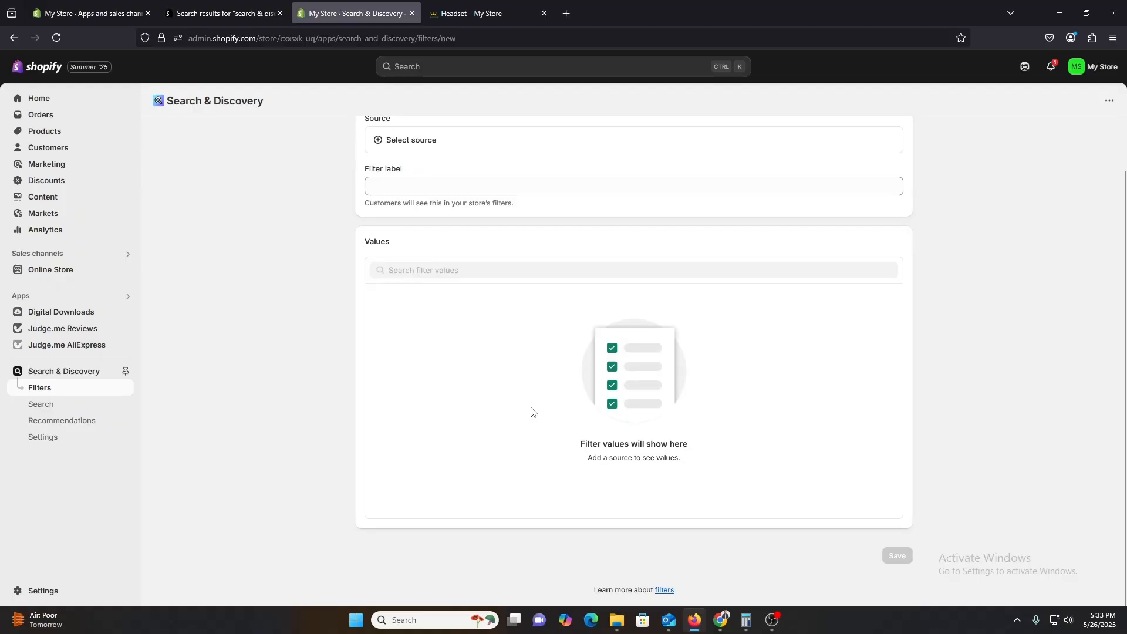
pyautogui.scroll(2, 528, 397)
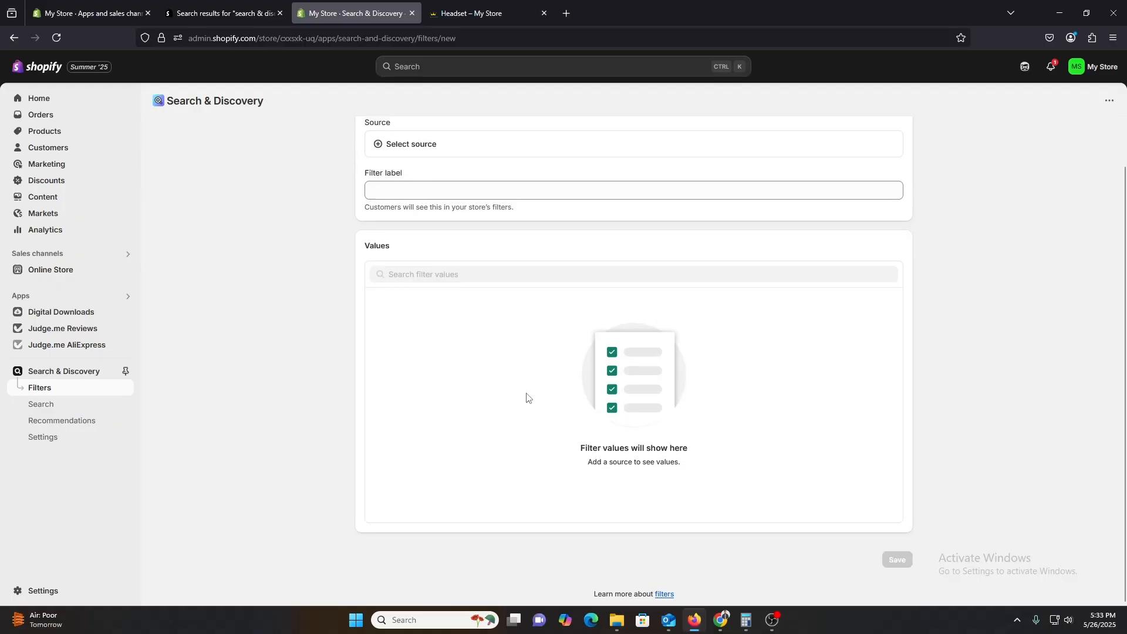
pyautogui.click(420, 207)
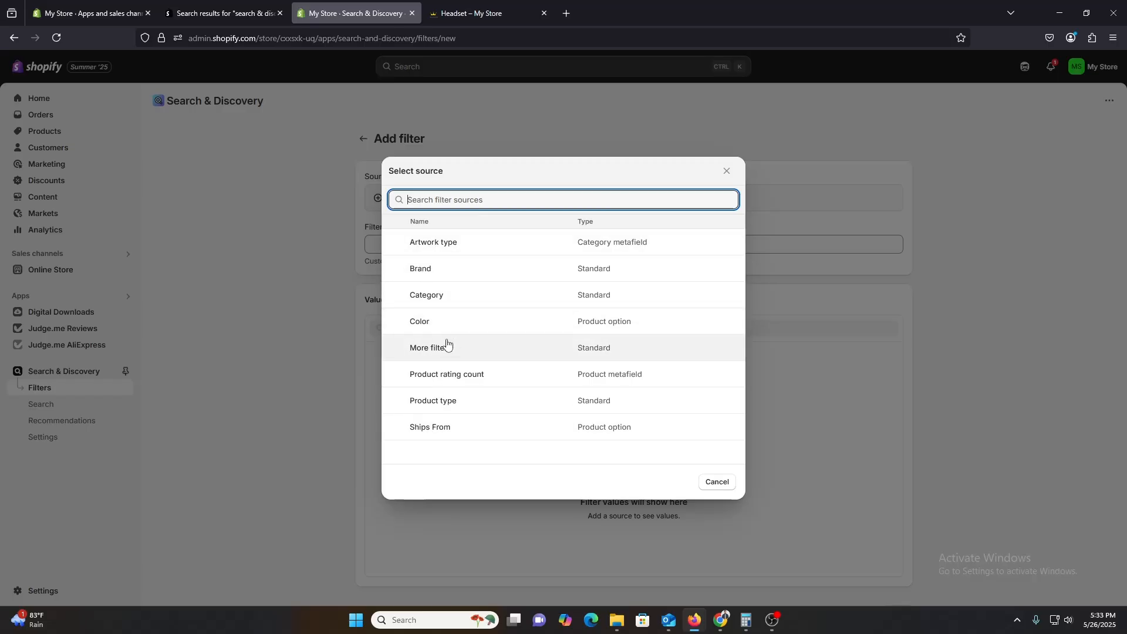
pyautogui.click(433, 327)
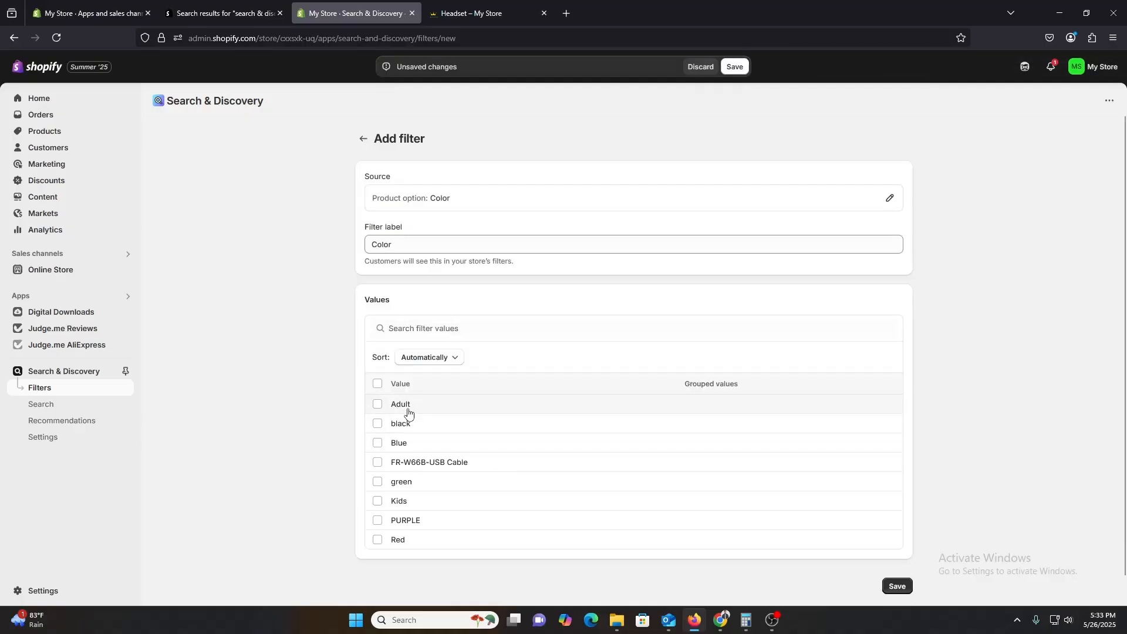
# Select all the Color filter values, from Adult to Red, and save the filter
pyautogui.click(377, 540)
pyautogui.click(378, 521)
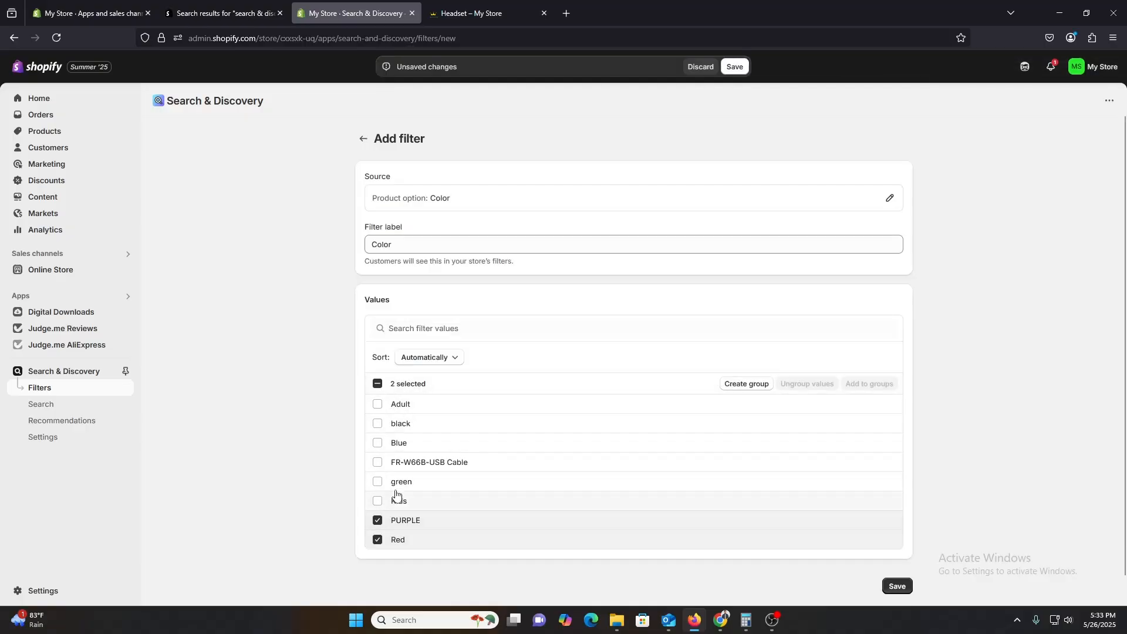
pyautogui.click(392, 462)
pyautogui.click(392, 482)
pyautogui.click(392, 501)
pyautogui.click(402, 444)
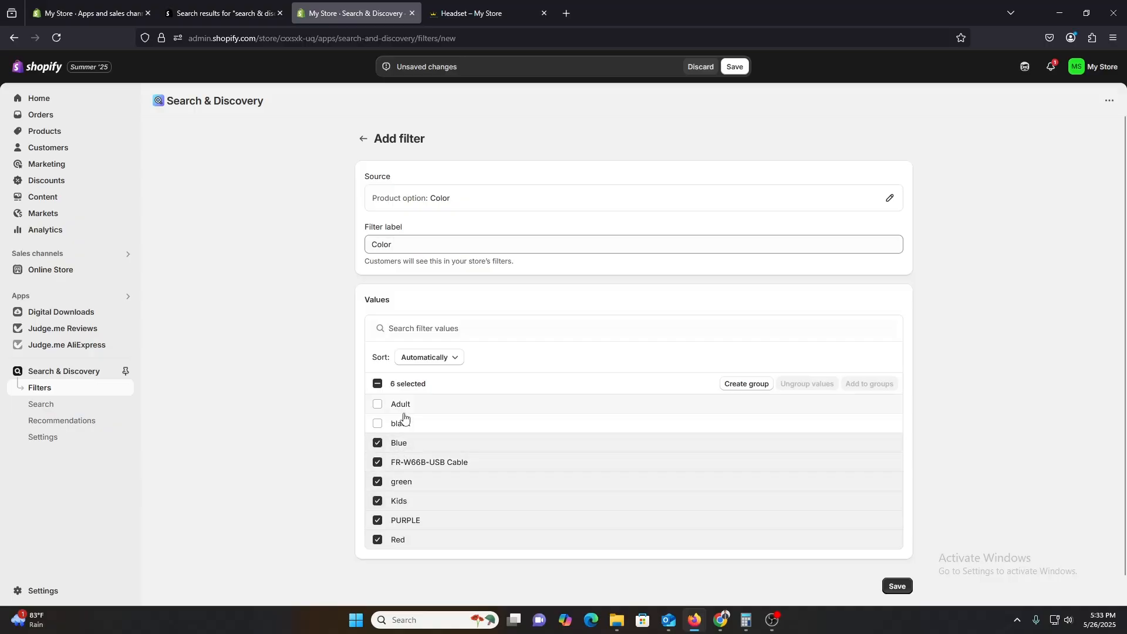
pyautogui.click(399, 423)
pyautogui.click(398, 404)
pyautogui.scroll(-1, 548, 470)
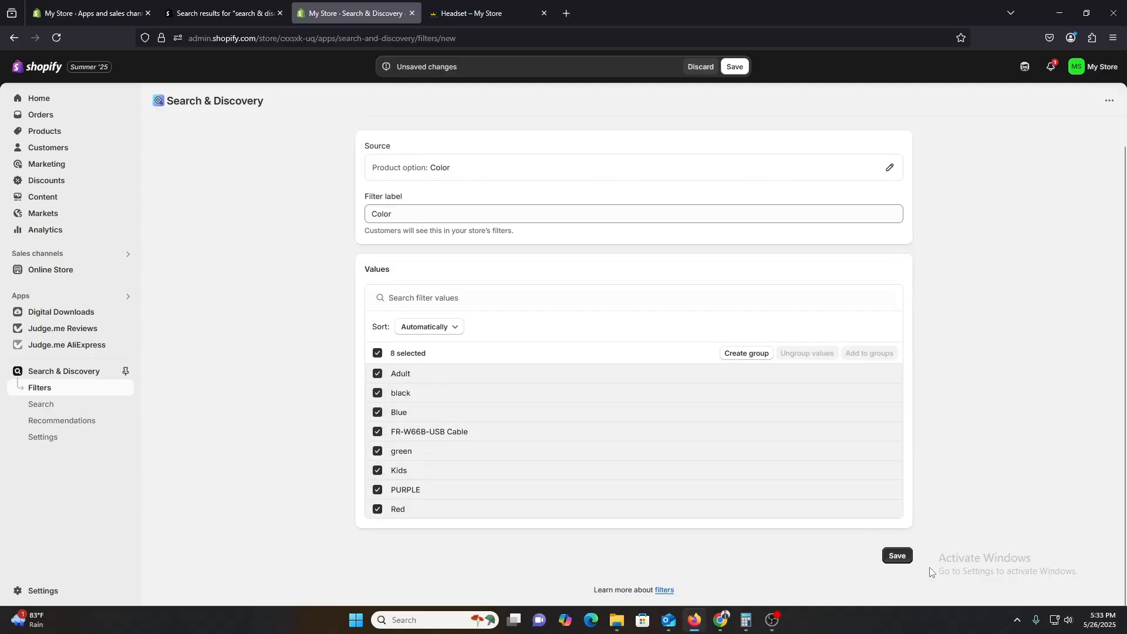
pyautogui.click(894, 555)
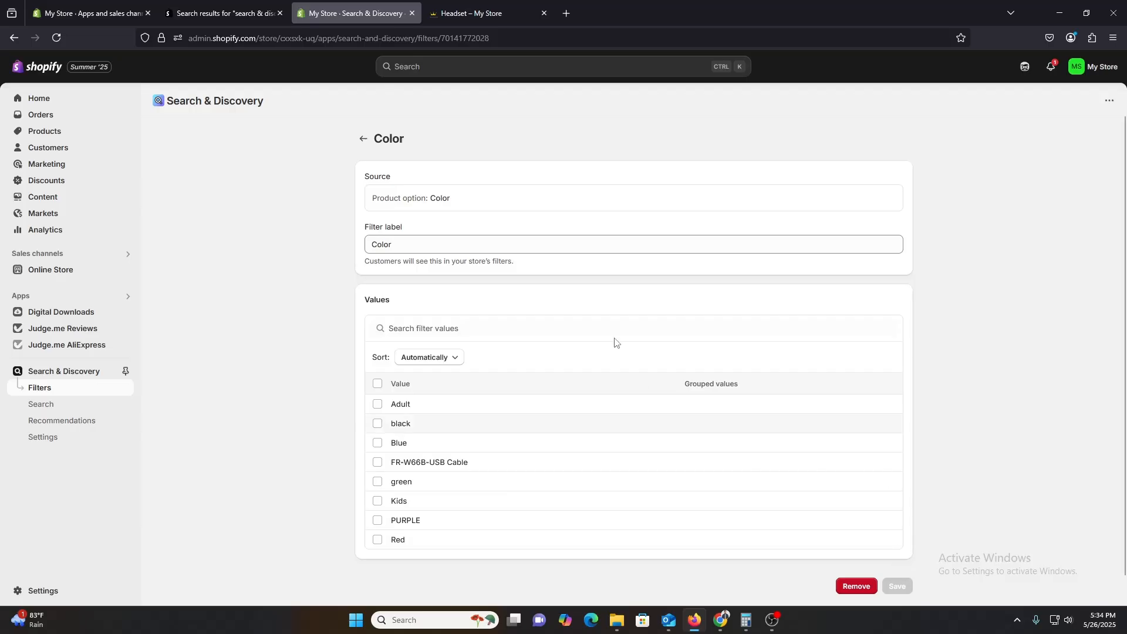
# View the Headset collection in the online store and examine its Availability, Price and sorting options
pyautogui.click(126, 270)
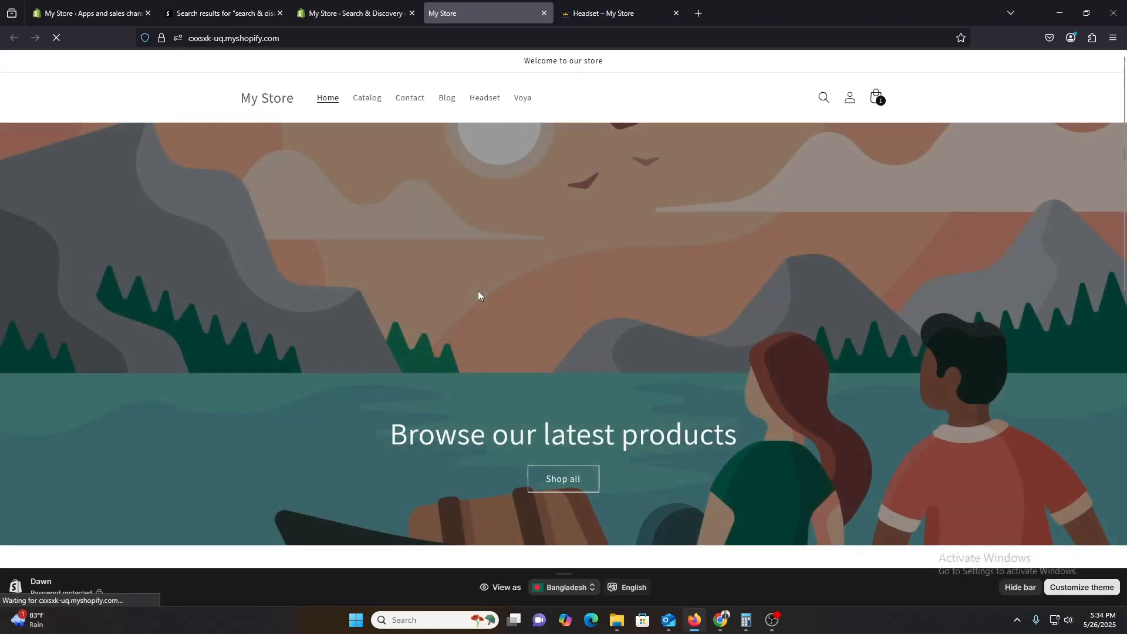
pyautogui.click(485, 99)
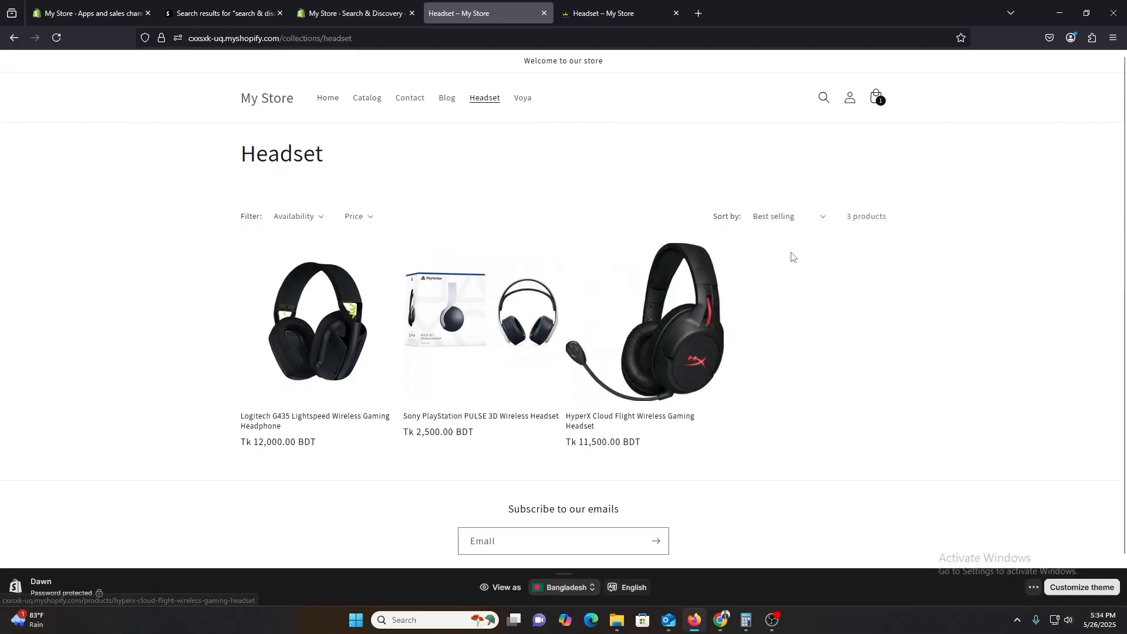
pyautogui.click(305, 219)
pyautogui.click(351, 216)
pyautogui.click(361, 216)
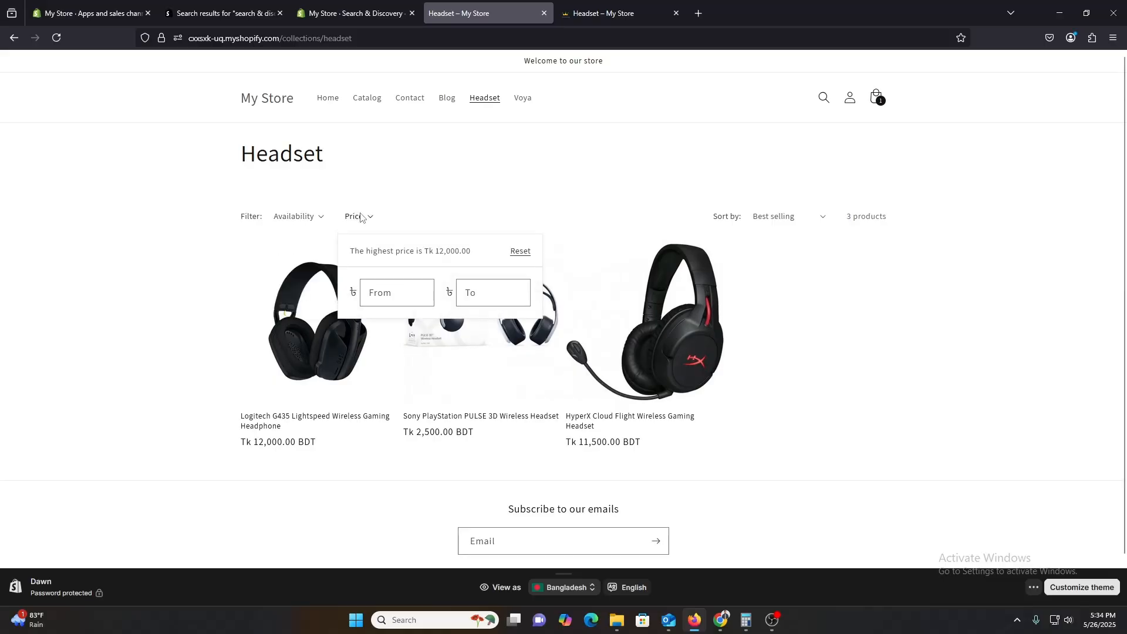
pyautogui.click(361, 217)
pyautogui.click(777, 219)
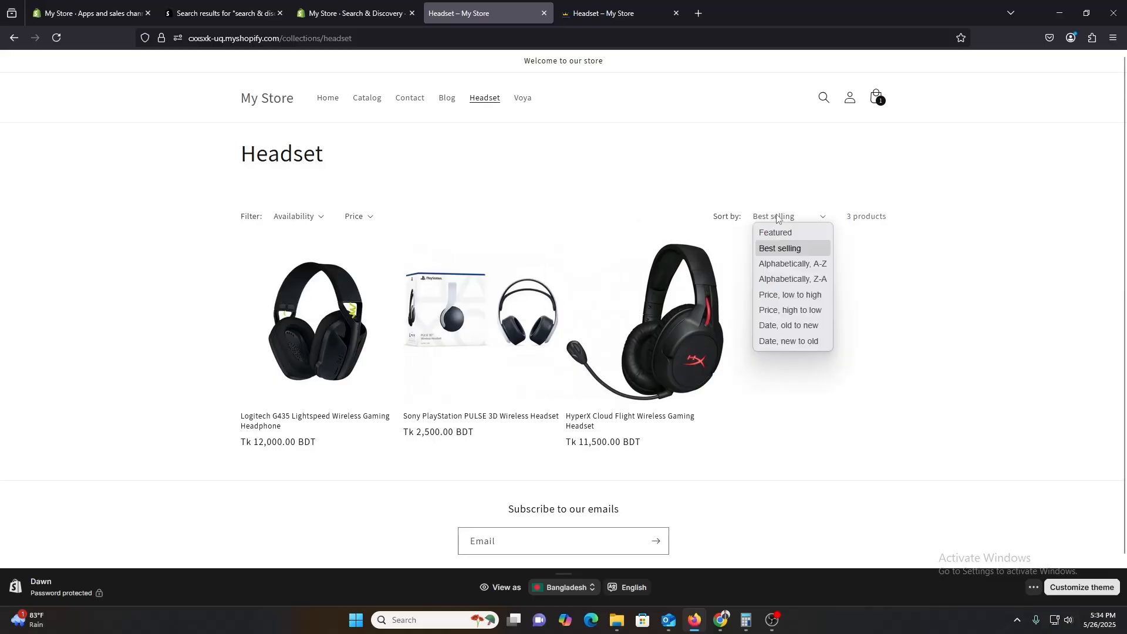
pyautogui.click(861, 213)
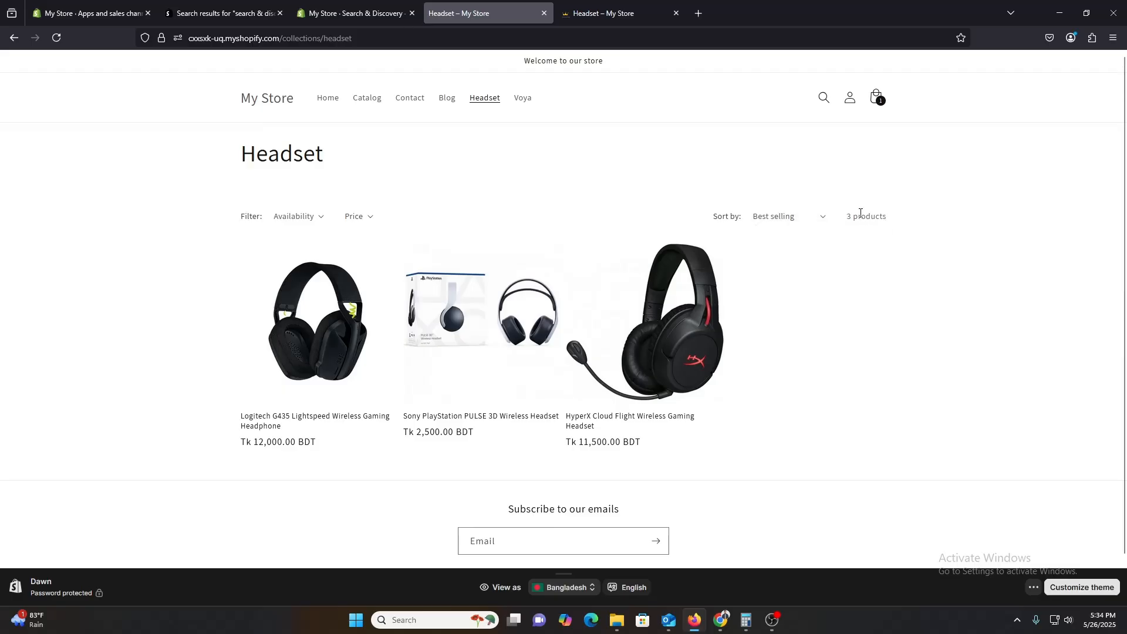
# Sort the Headset collection by Featured and examine its Availability and Price filter options
pyautogui.click(797, 214)
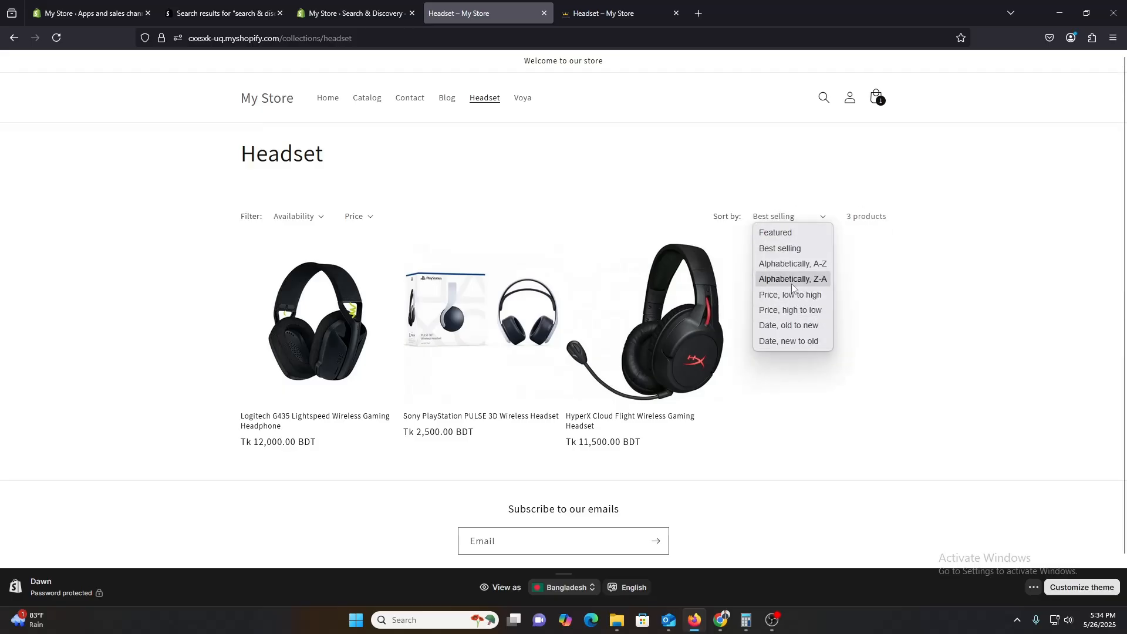
pyautogui.click(797, 234)
pyautogui.click(276, 213)
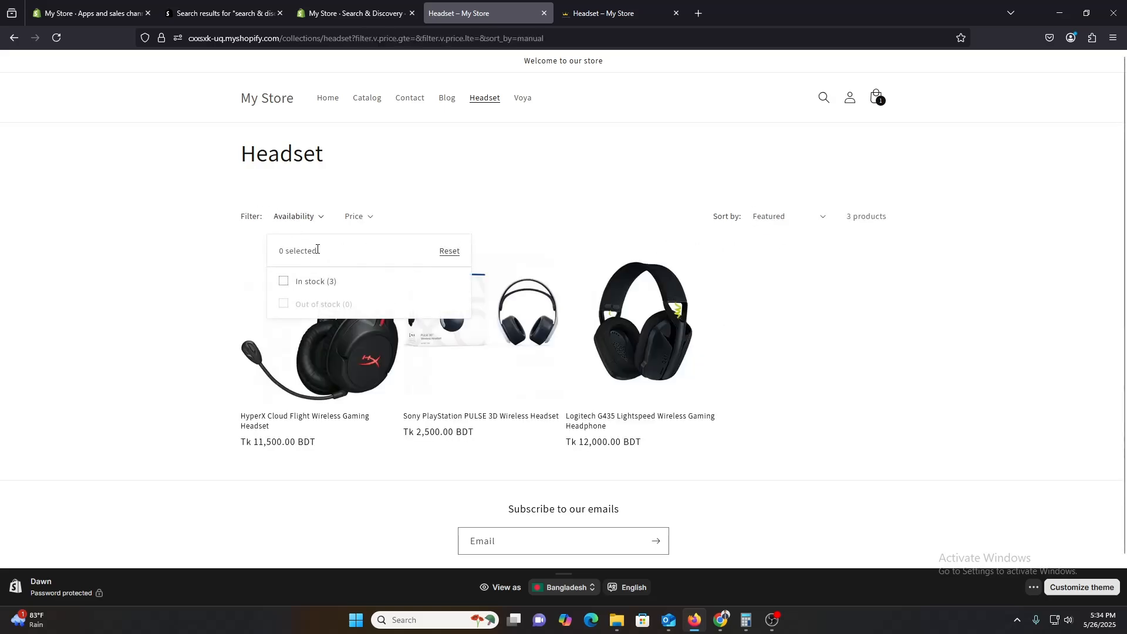
pyautogui.click(365, 217)
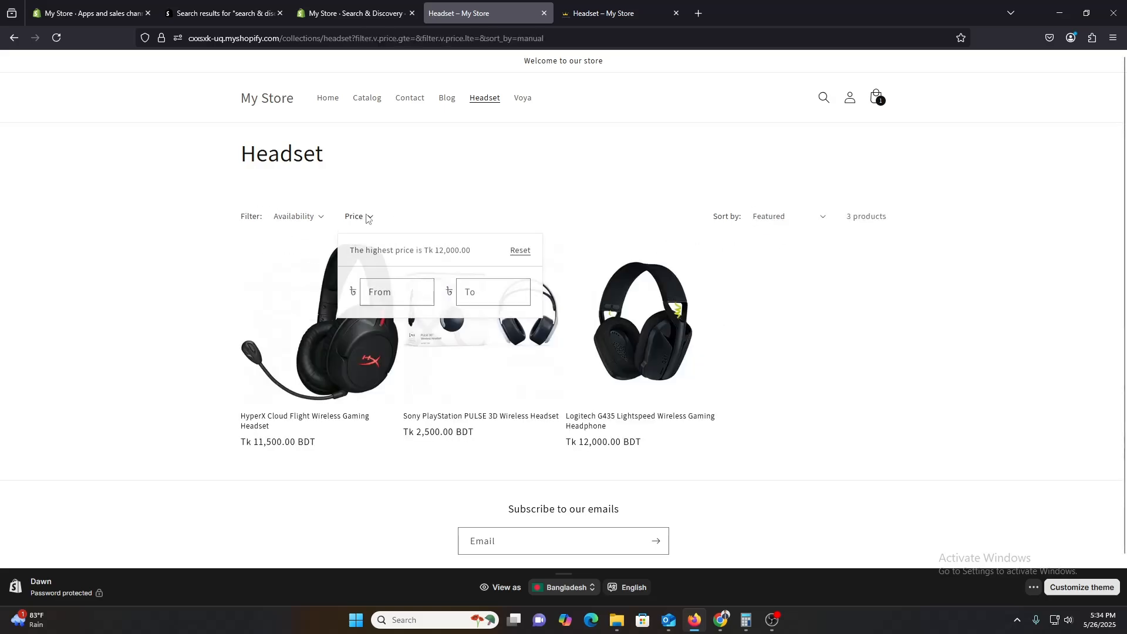
pyautogui.click(501, 200)
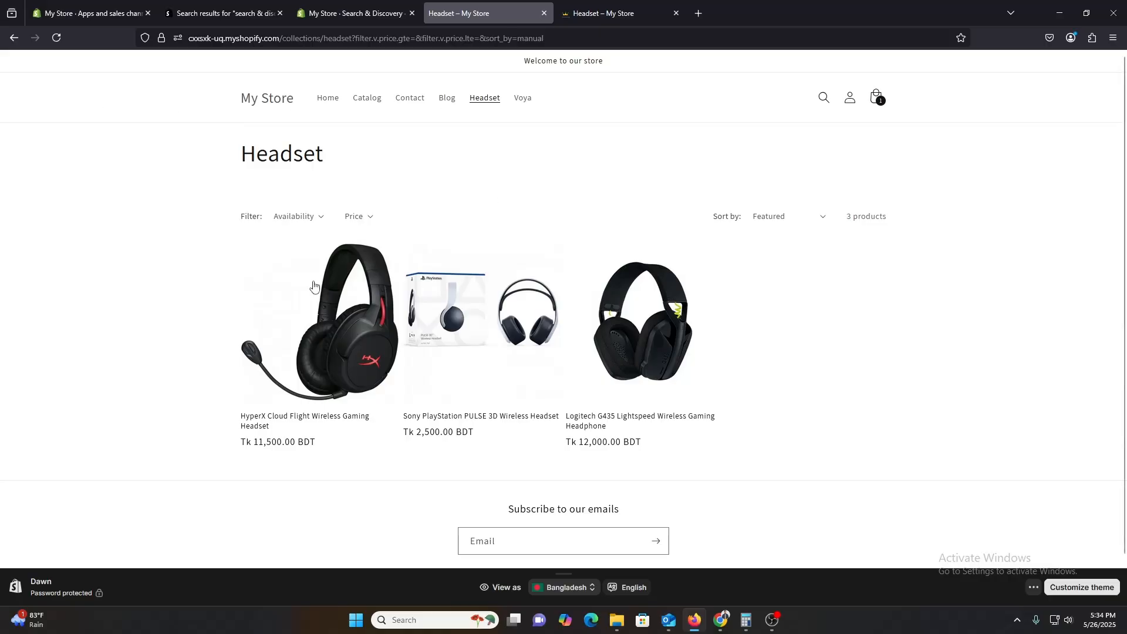
# Open the Dawn theme customizer from the Headset collection and search the available header sections for "col"
pyautogui.click(1082, 588)
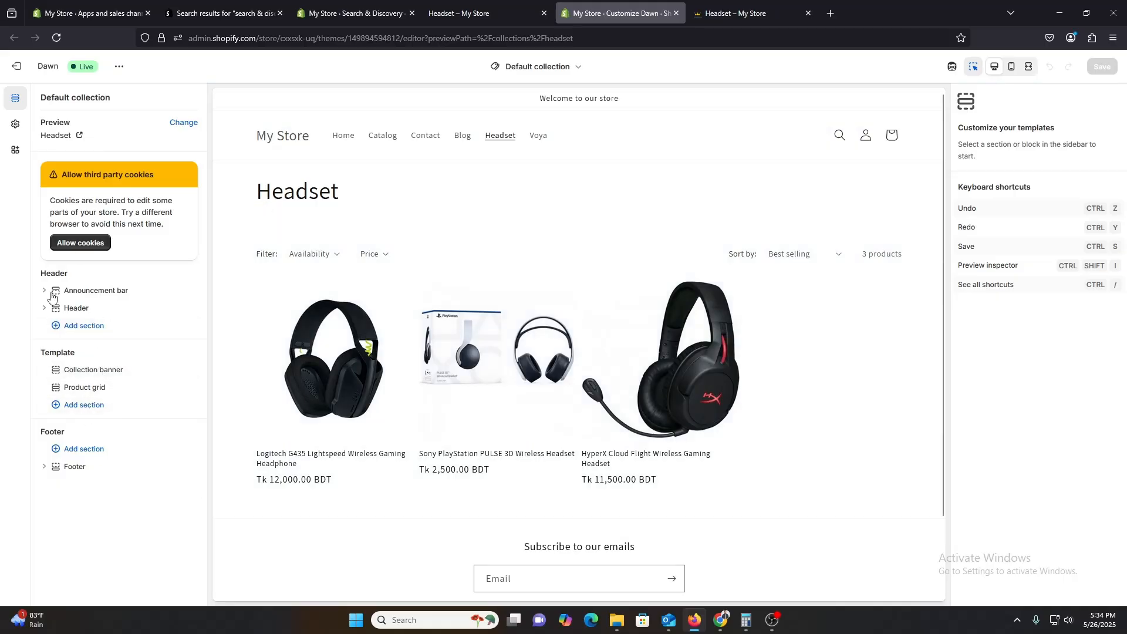
pyautogui.click(85, 325)
pyautogui.write('c')
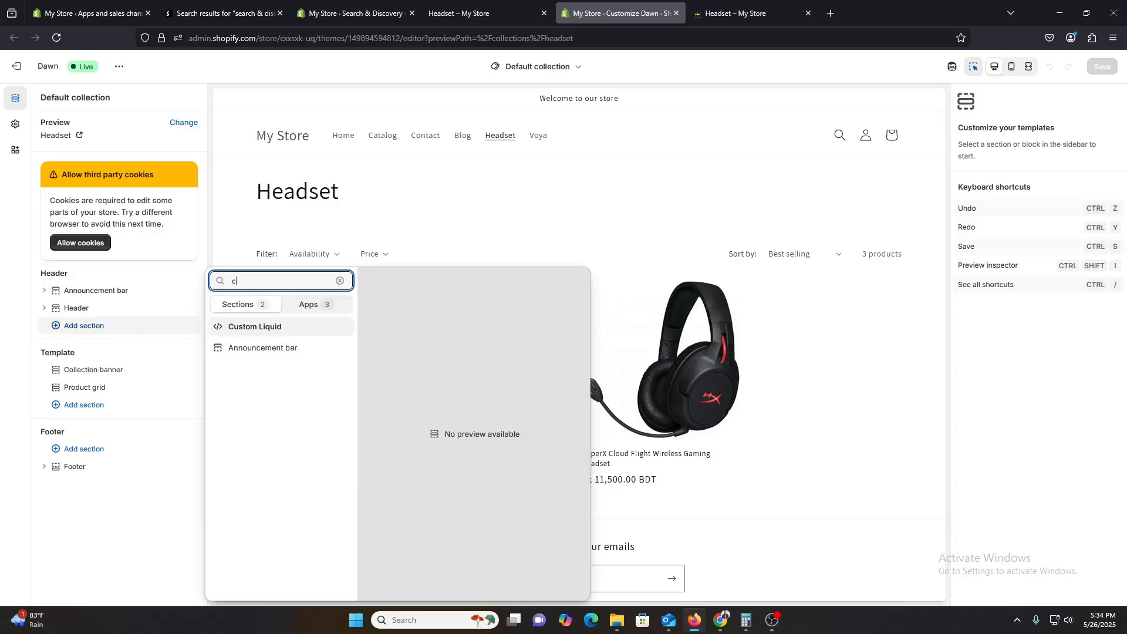
pyautogui.write('ol')
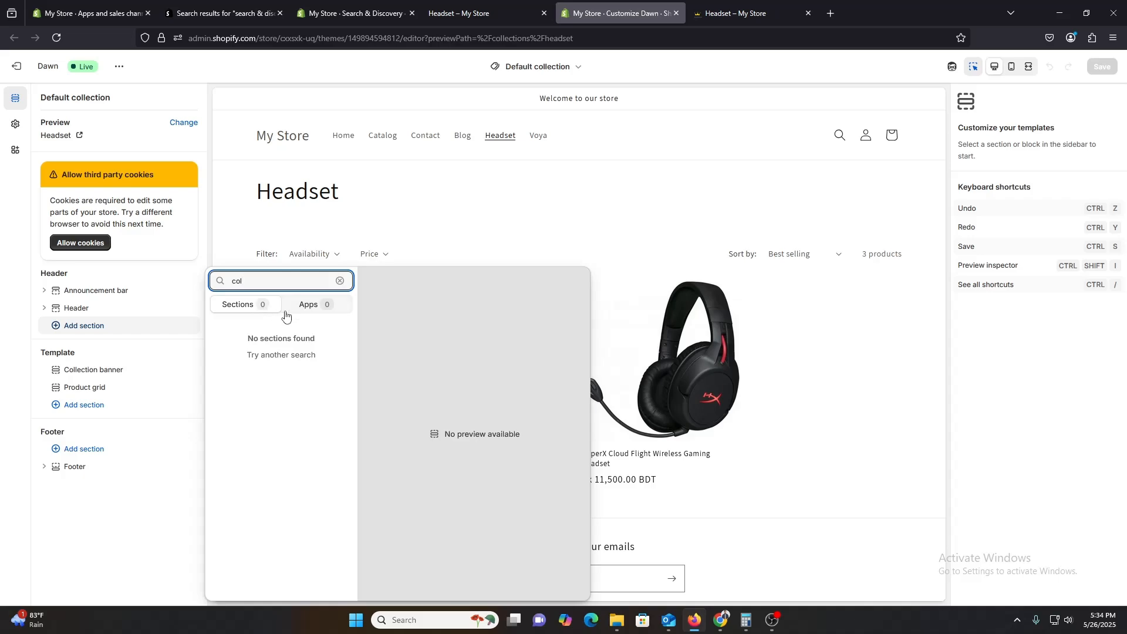
pyautogui.press('BackSpace')
pyautogui.click(319, 305)
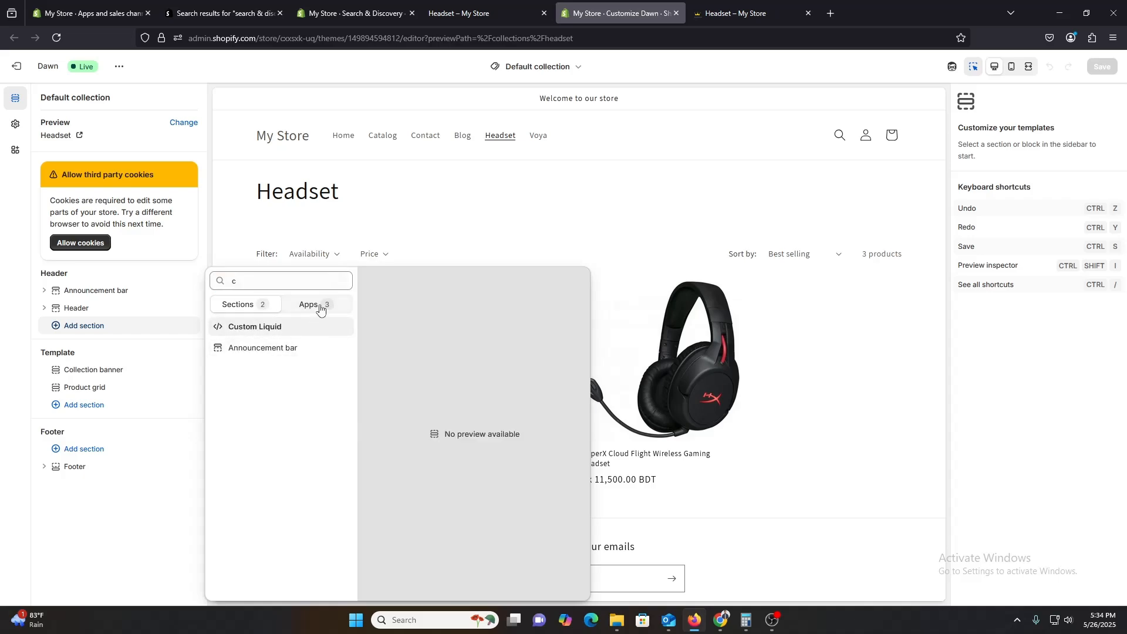
pyautogui.click(272, 305)
pyautogui.click(264, 287)
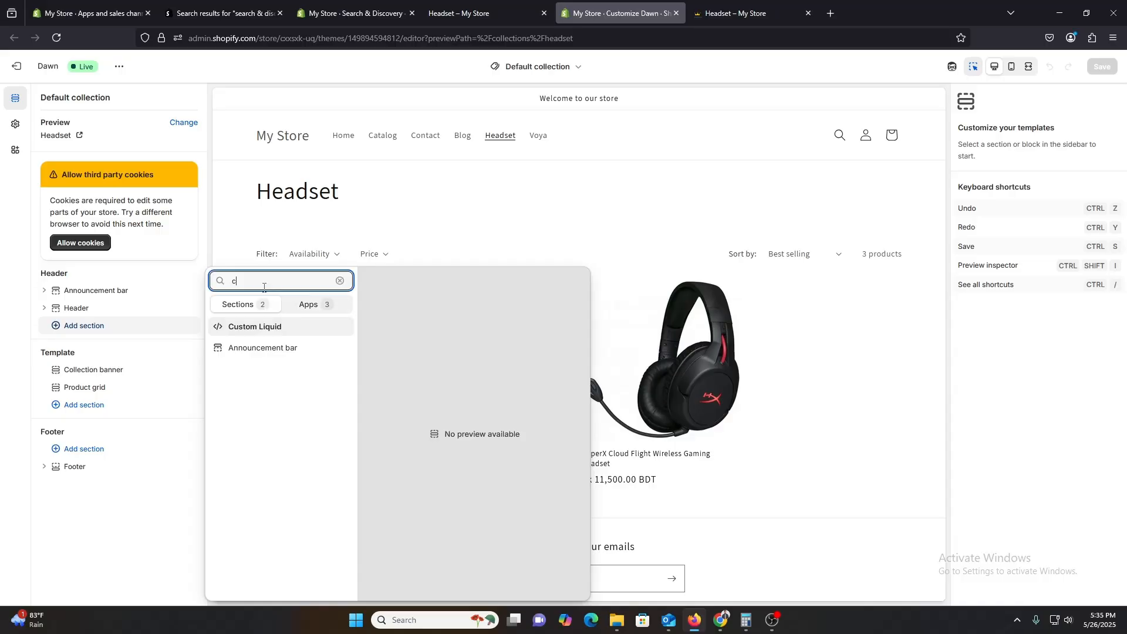
pyautogui.write('ol')
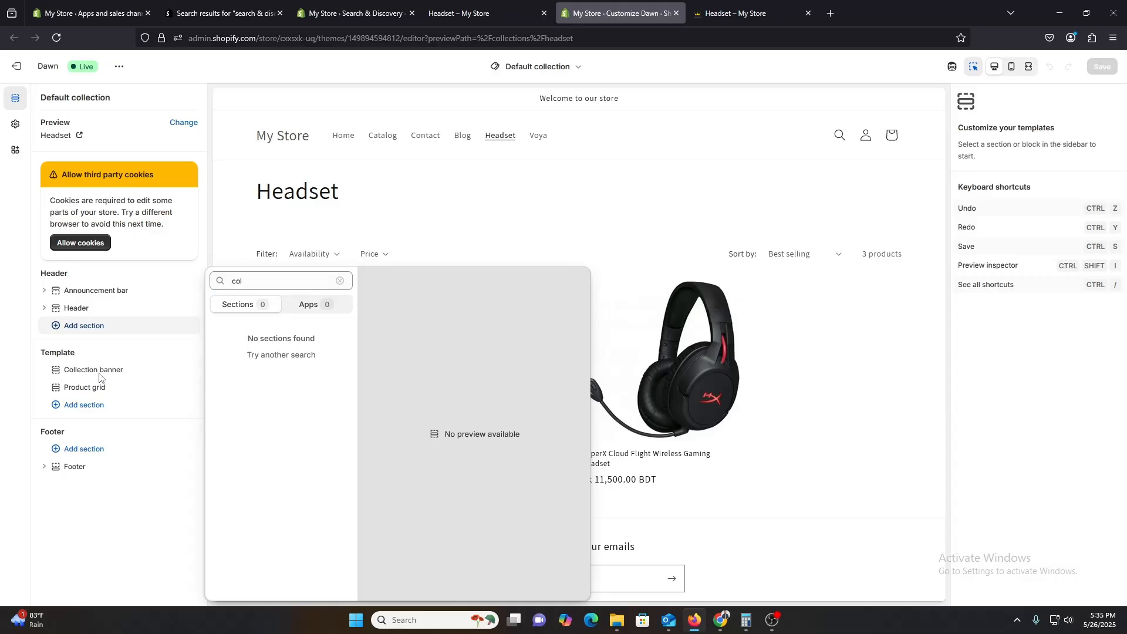
# View the Collection banner settings, search the sections and app blocks addable after Product grid for "f", and view the theme's app embeds
pyautogui.click(101, 371)
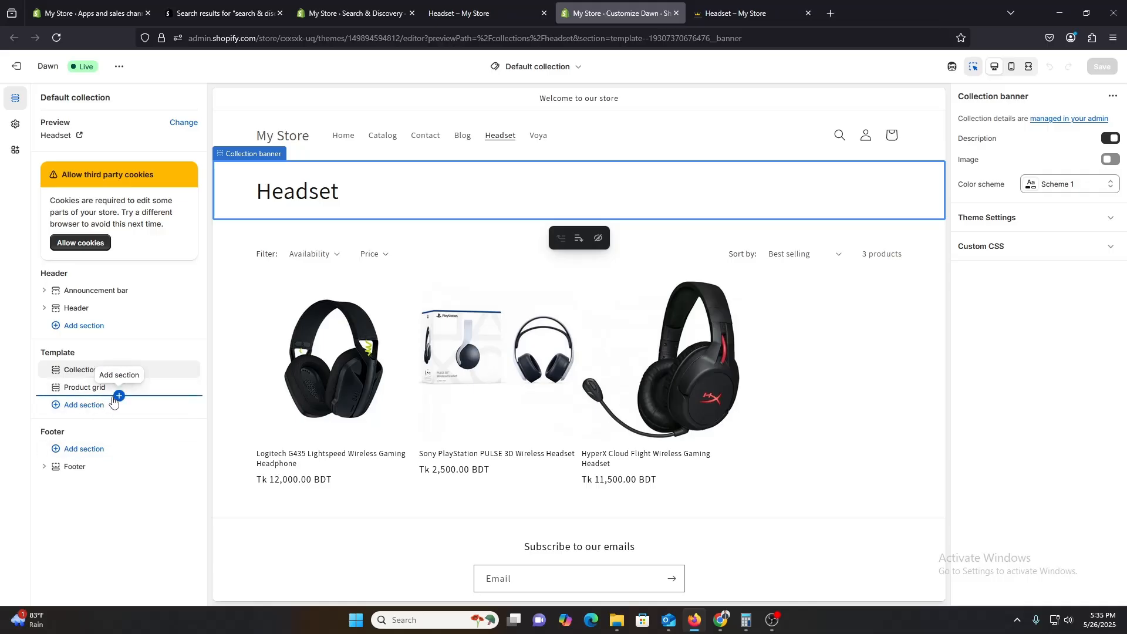
pyautogui.click(119, 396)
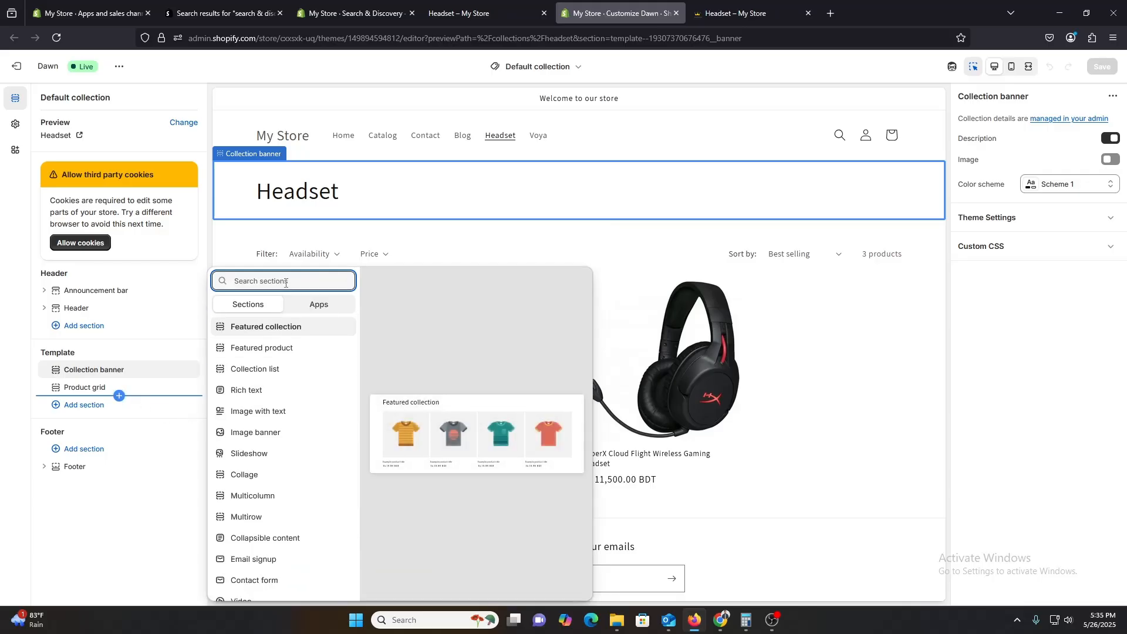
pyautogui.write('fi')
pyautogui.press('BackSpace')
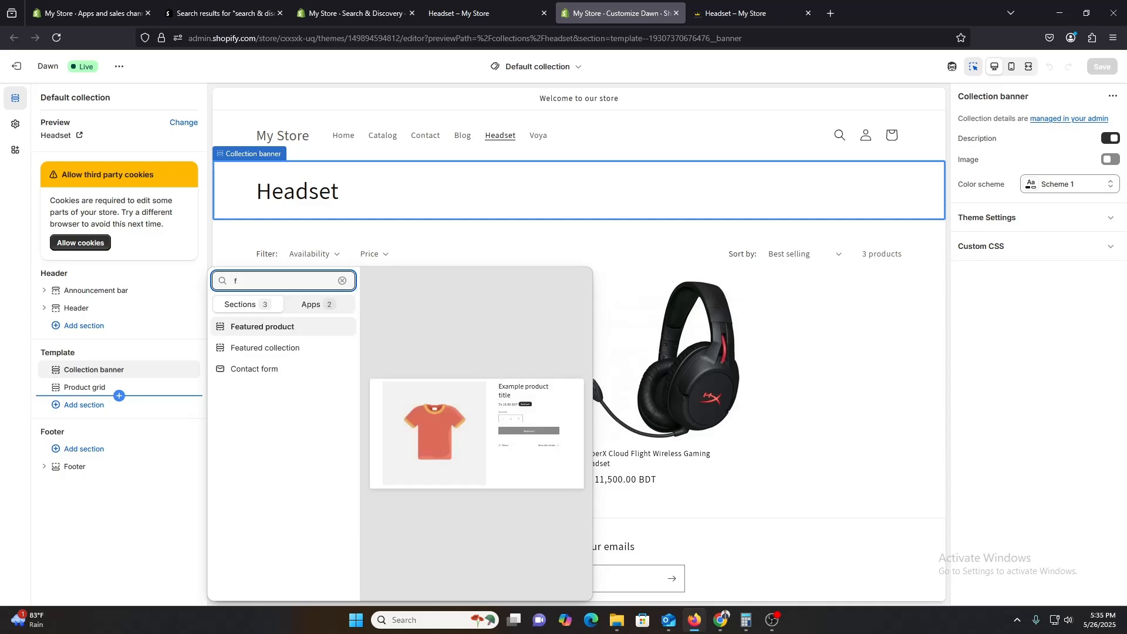
pyautogui.click(323, 306)
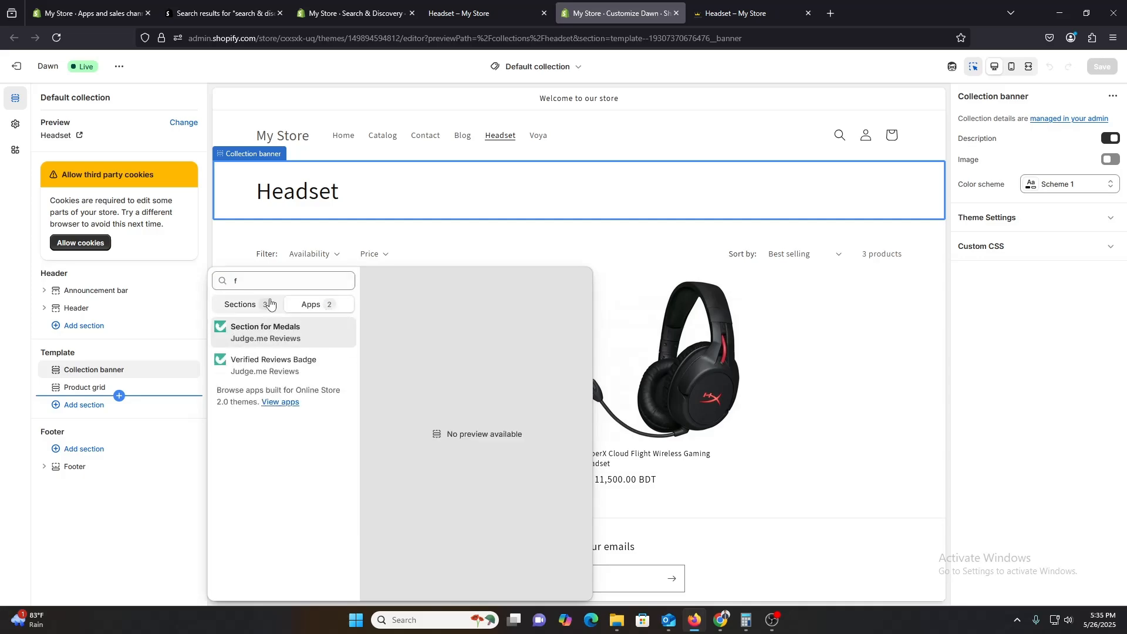
pyautogui.click(254, 303)
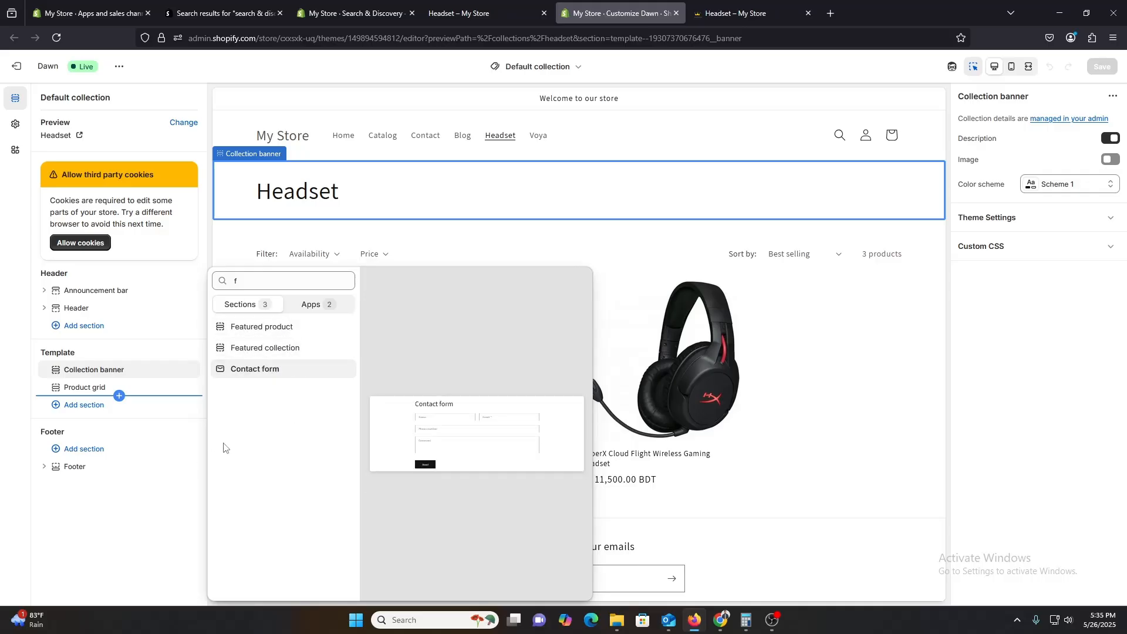
pyautogui.click(158, 469)
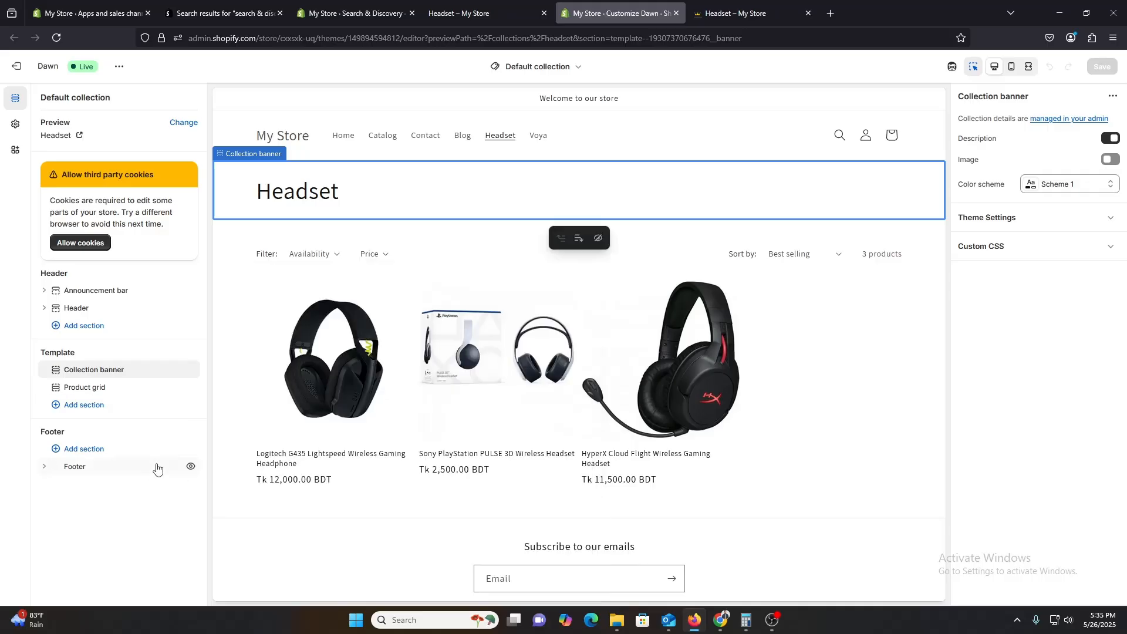
pyautogui.click(11, 156)
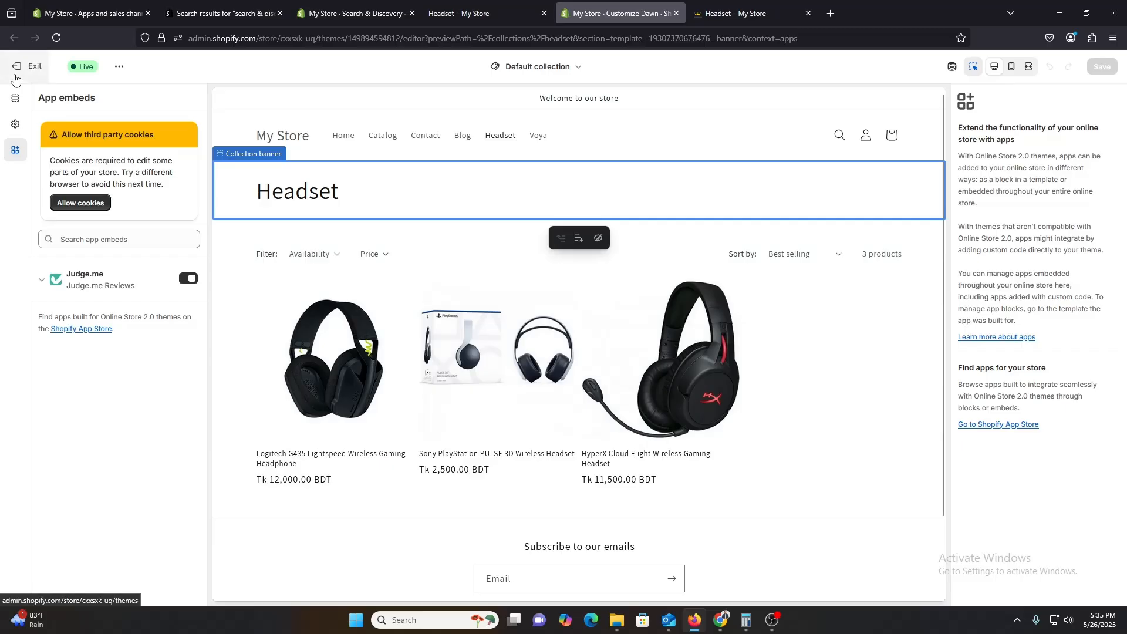
# View the storefront catalog from the Search & Discovery filter list and examine its Color filter options
pyautogui.click(110, 6)
pyautogui.click(398, 14)
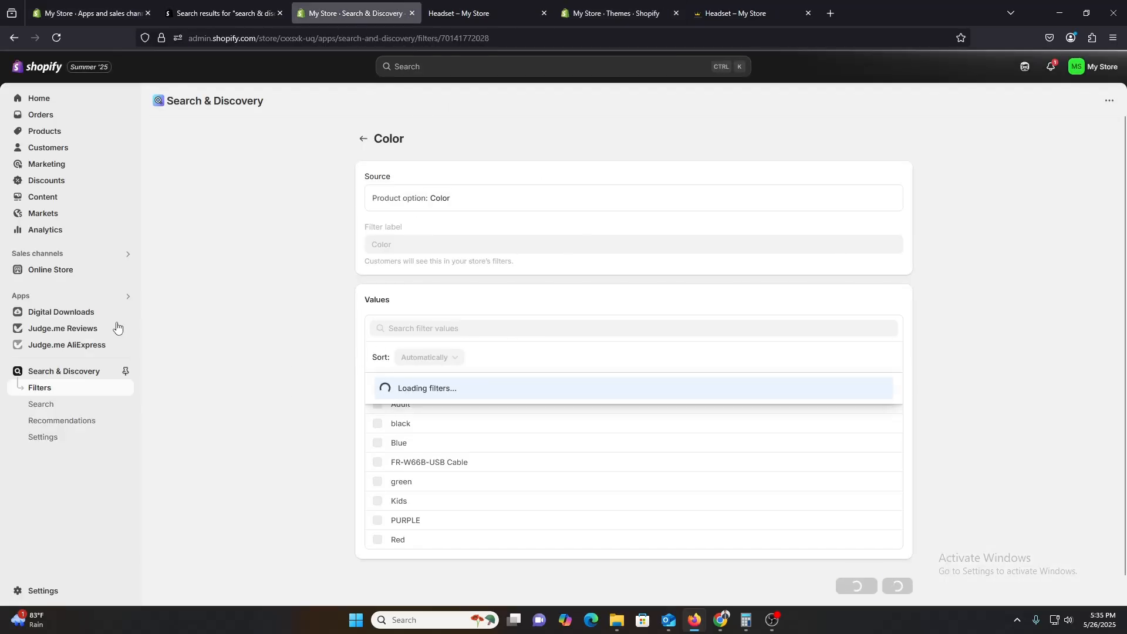
pyautogui.click(43, 389)
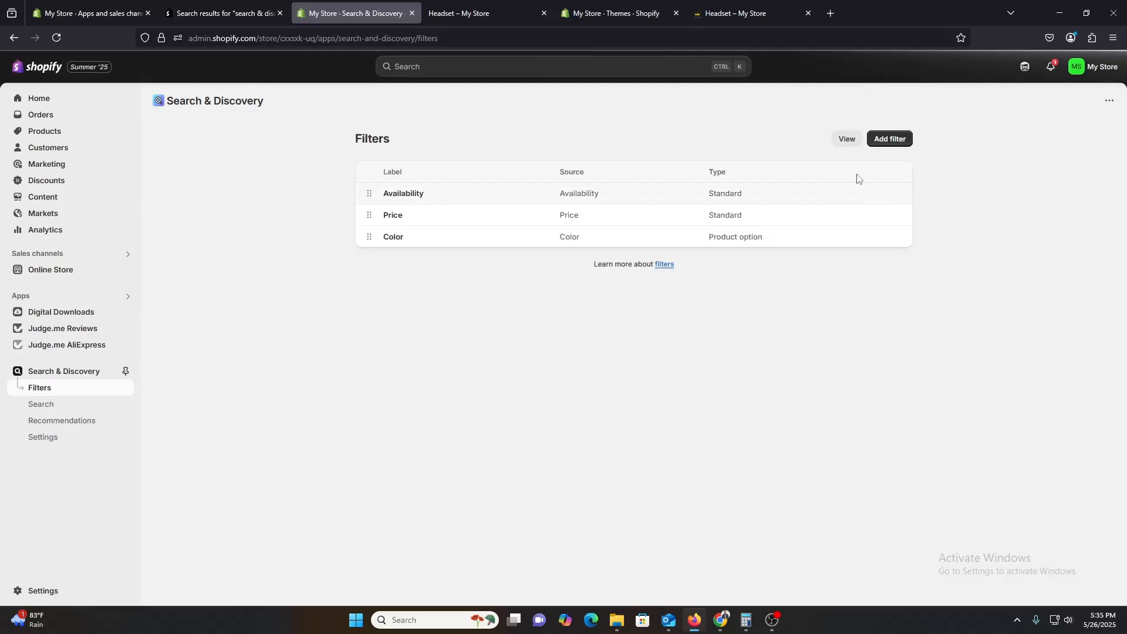
pyautogui.click(845, 141)
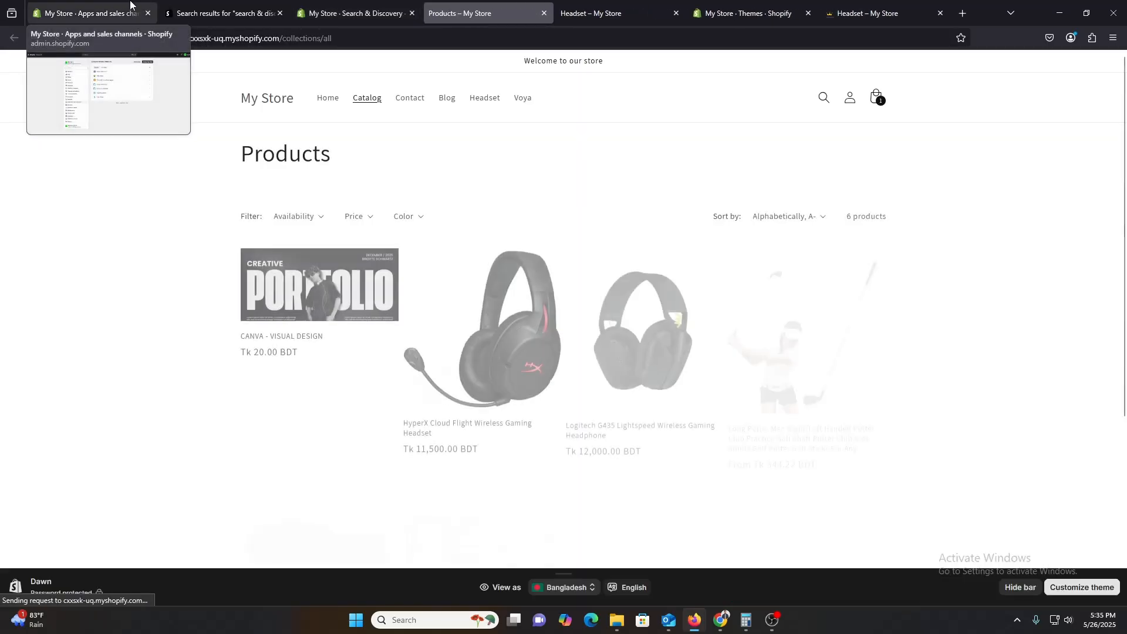
pyautogui.click(405, 217)
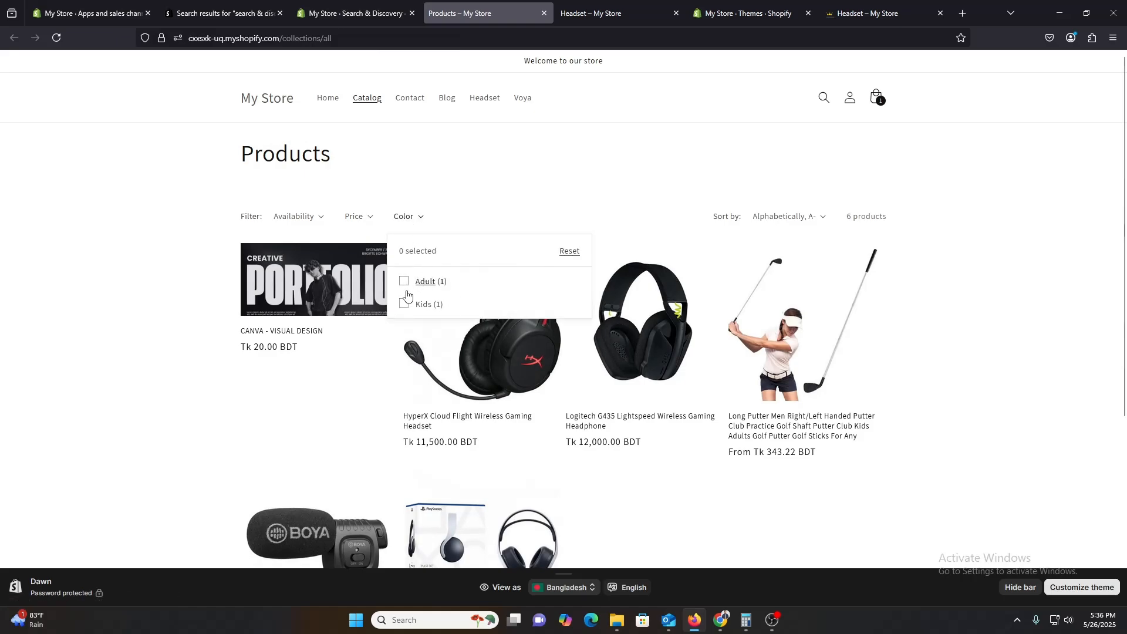
# Return to Search & Discovery and review its settings for empty filter values, search results and out-of-stock products
pyautogui.click(352, 13)
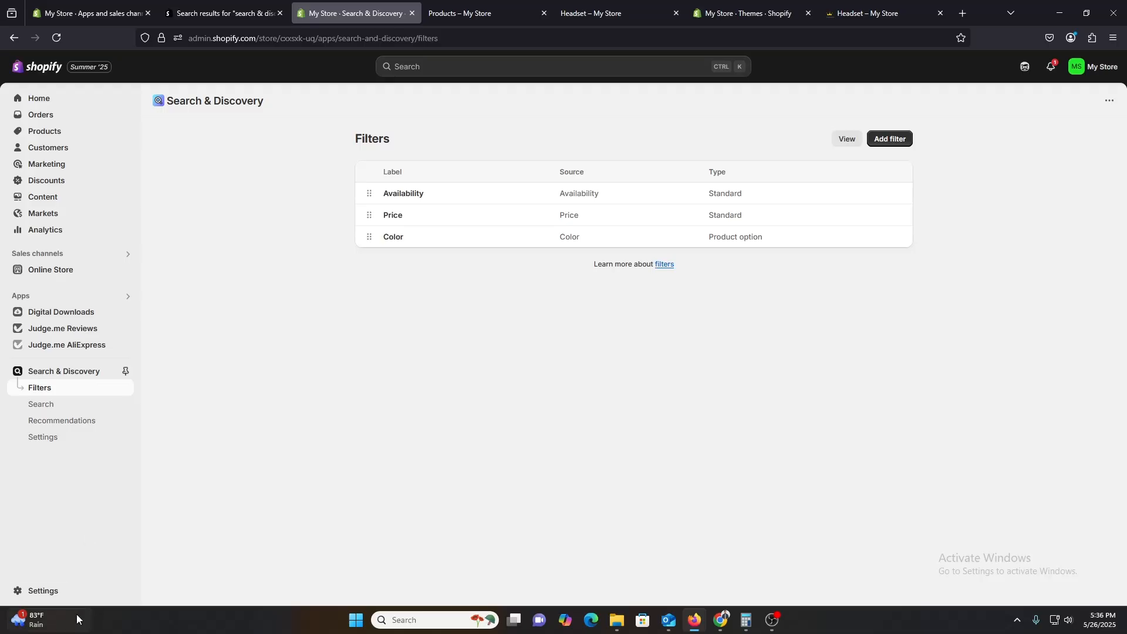
pyautogui.click(50, 589)
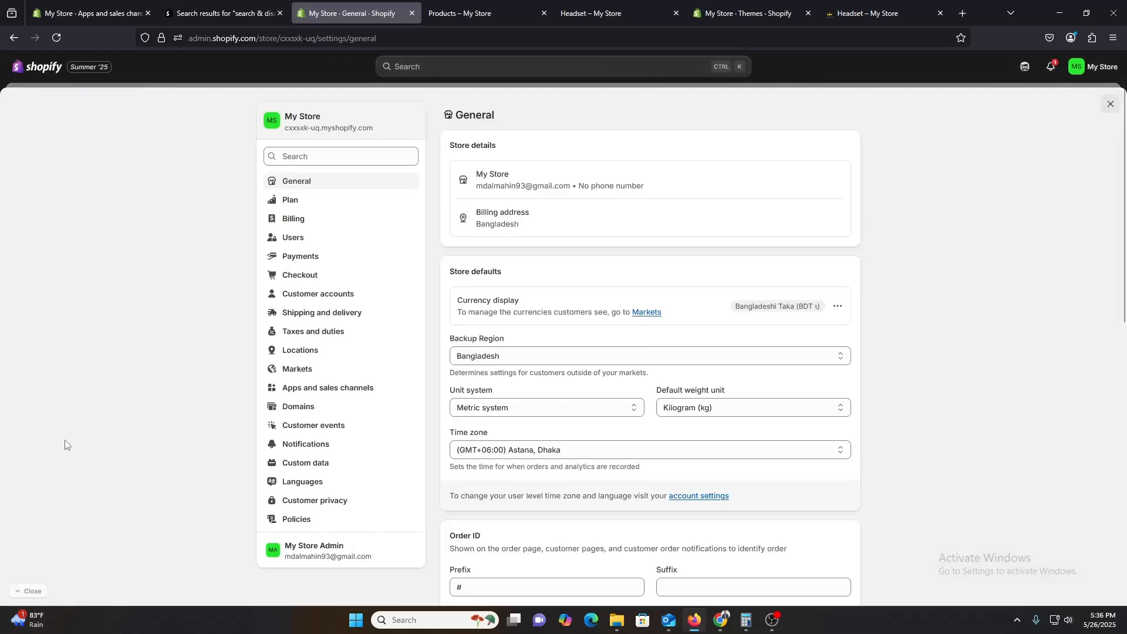
pyautogui.press('Escape')
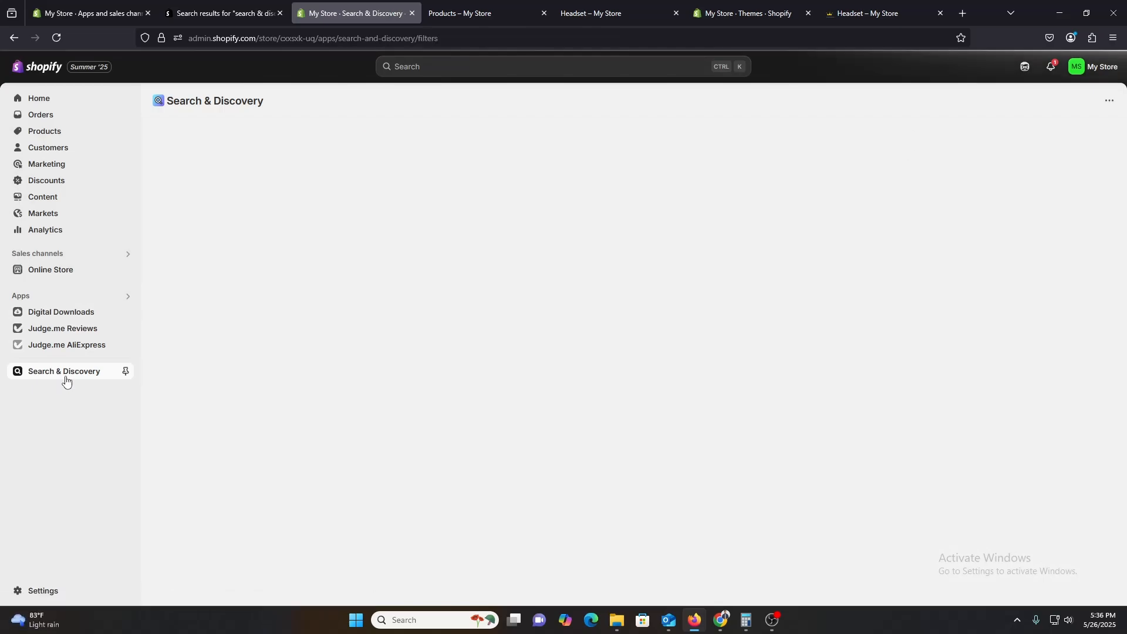
pyautogui.click(39, 376)
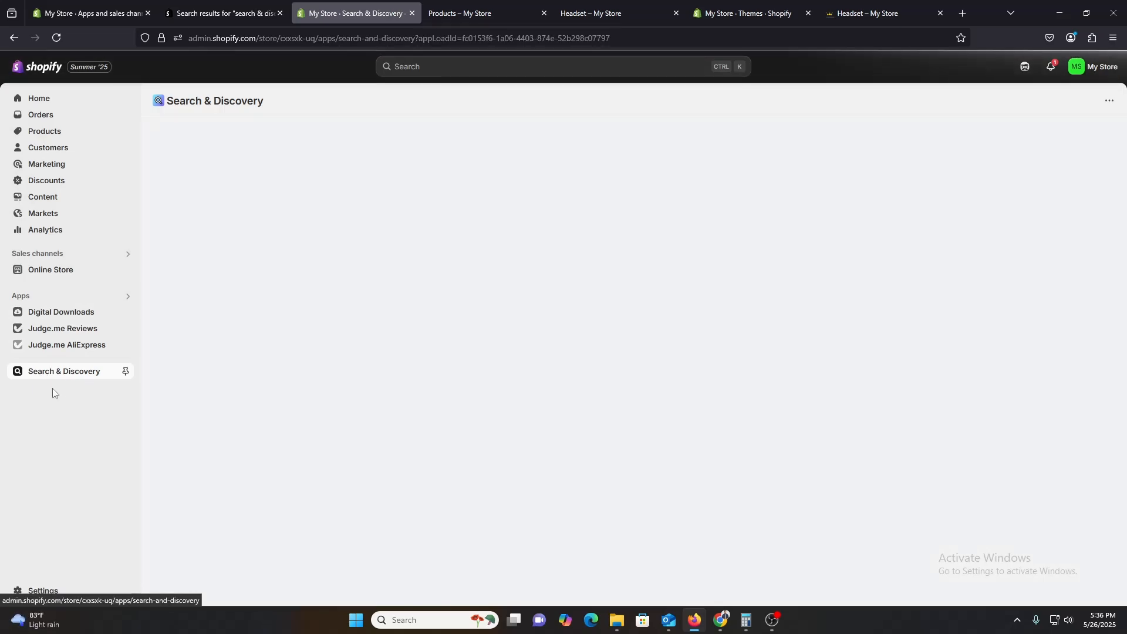
pyautogui.click(56, 38)
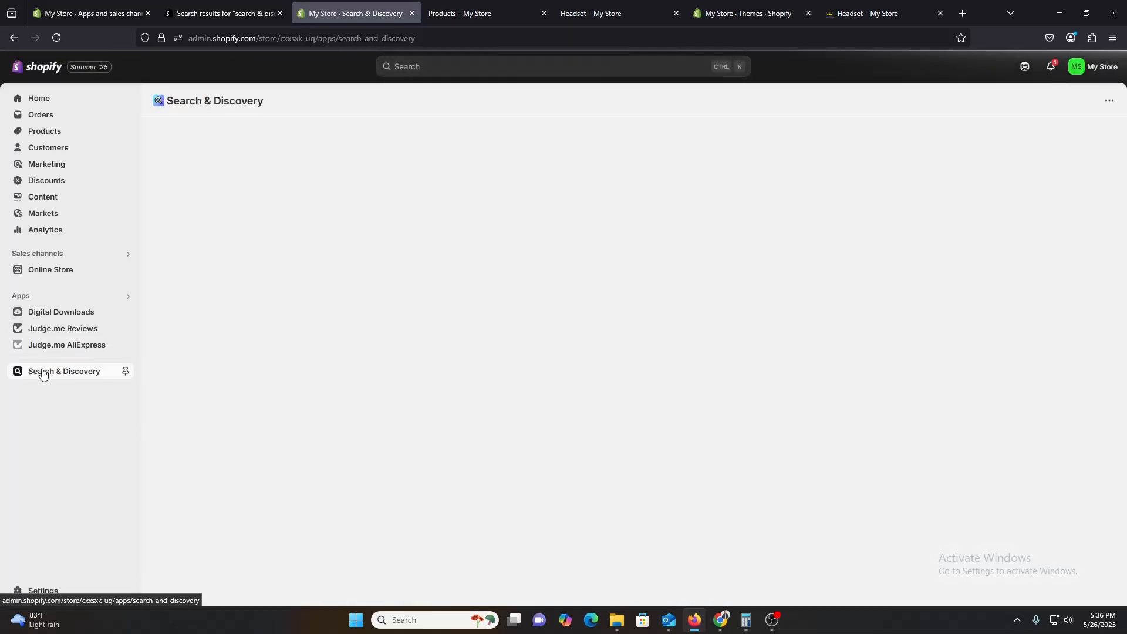
pyautogui.click(41, 439)
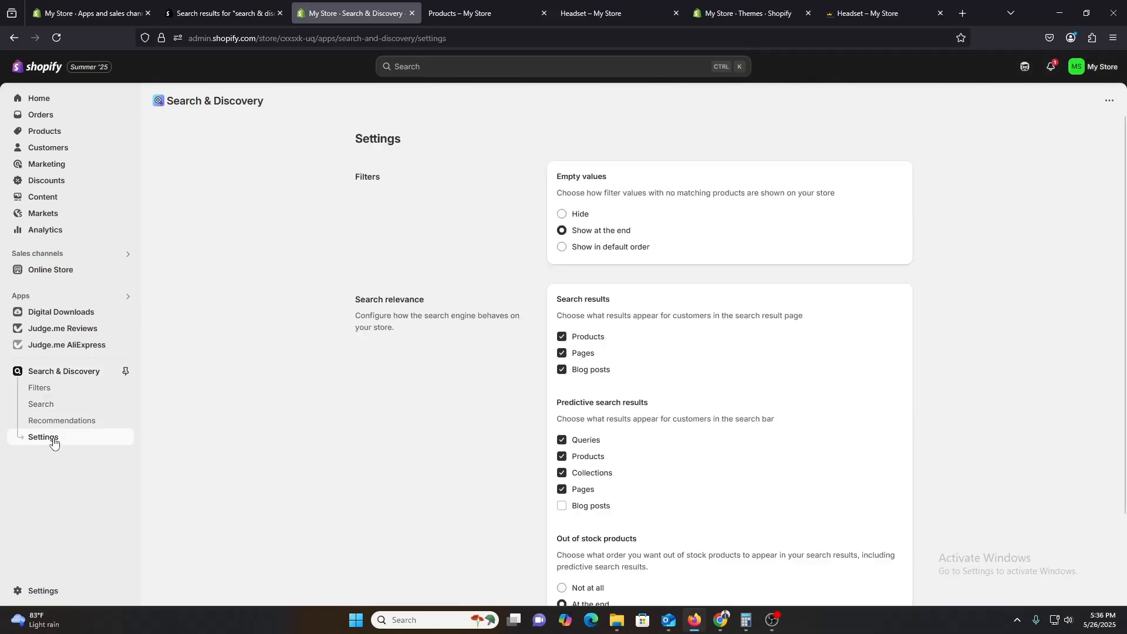
pyautogui.scroll(-2, 469, 482)
pyautogui.scroll(2, 469, 482)
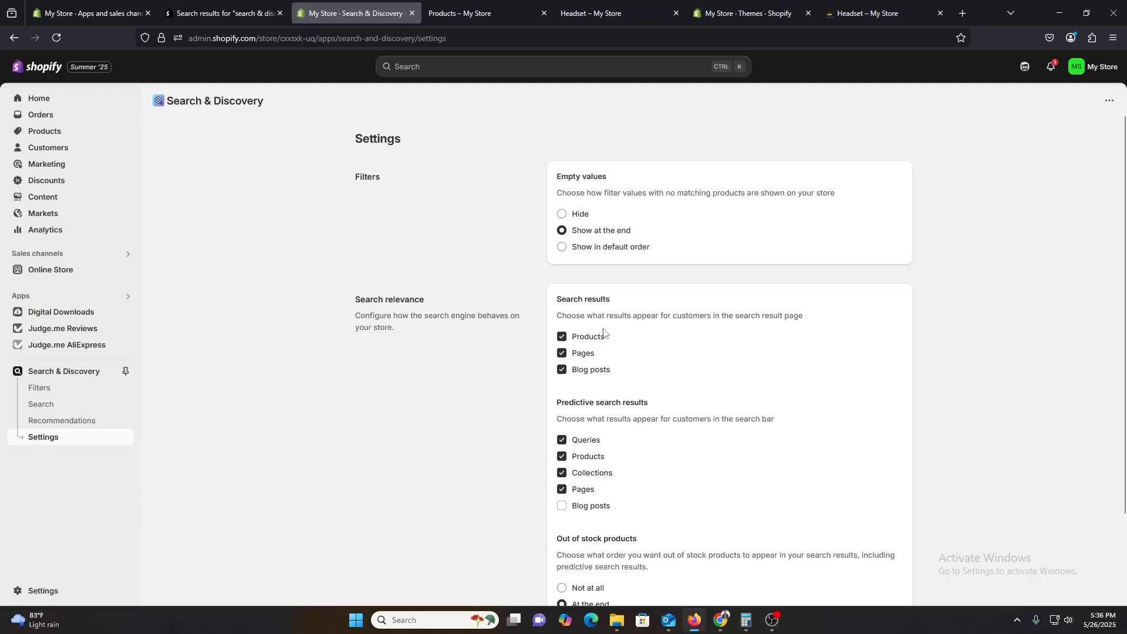
pyautogui.scroll(-1, 609, 417)
pyautogui.scroll(-1, 609, 417)
pyautogui.scroll(2, 591, 527)
# Start a new product metafield definition in the store's custom data settings
pyautogui.click(51, 594)
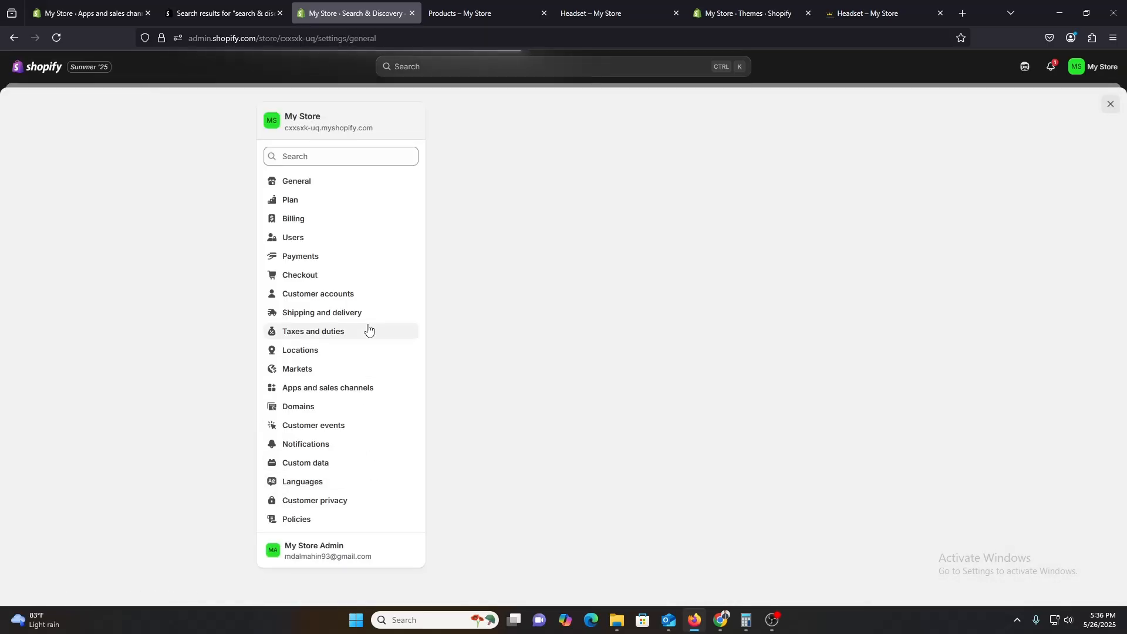
pyautogui.click(302, 465)
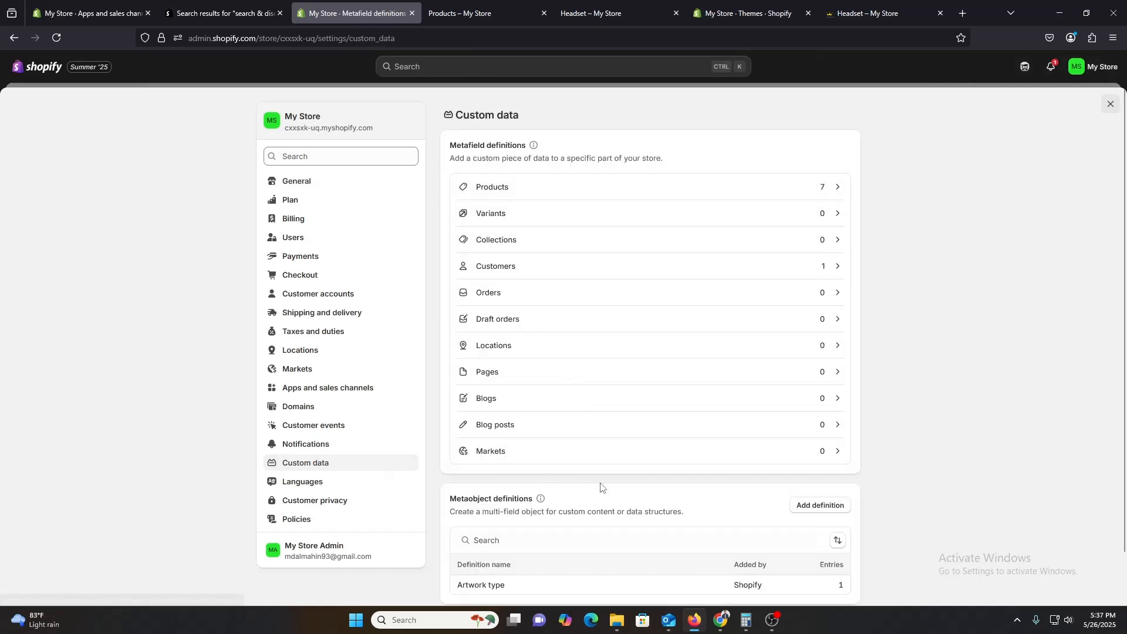
pyautogui.click(544, 189)
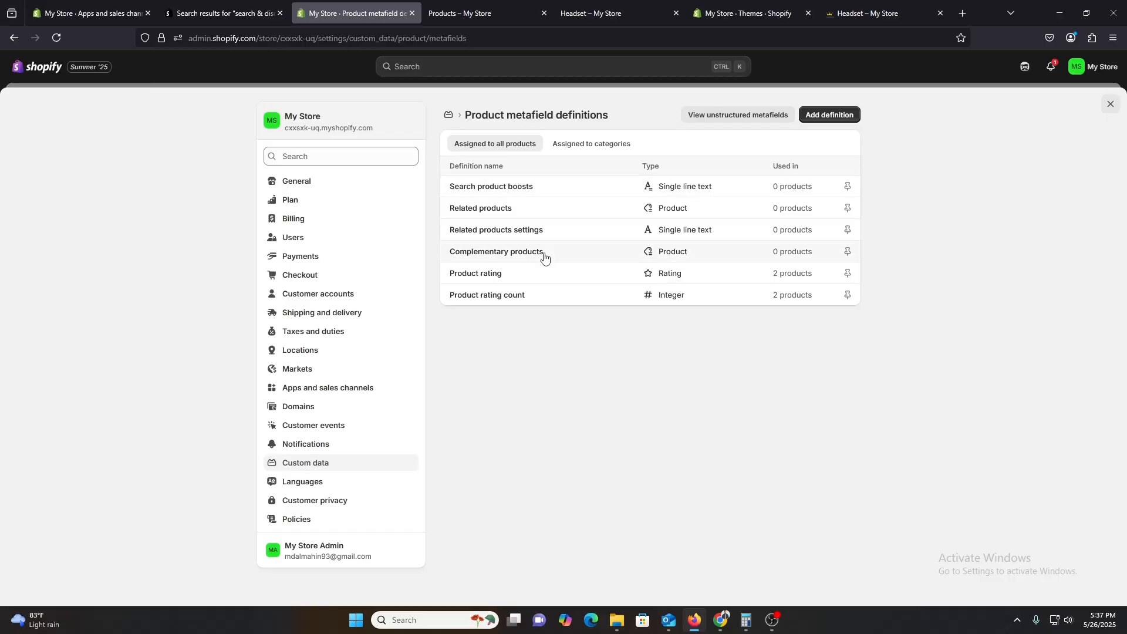
pyautogui.click(815, 122)
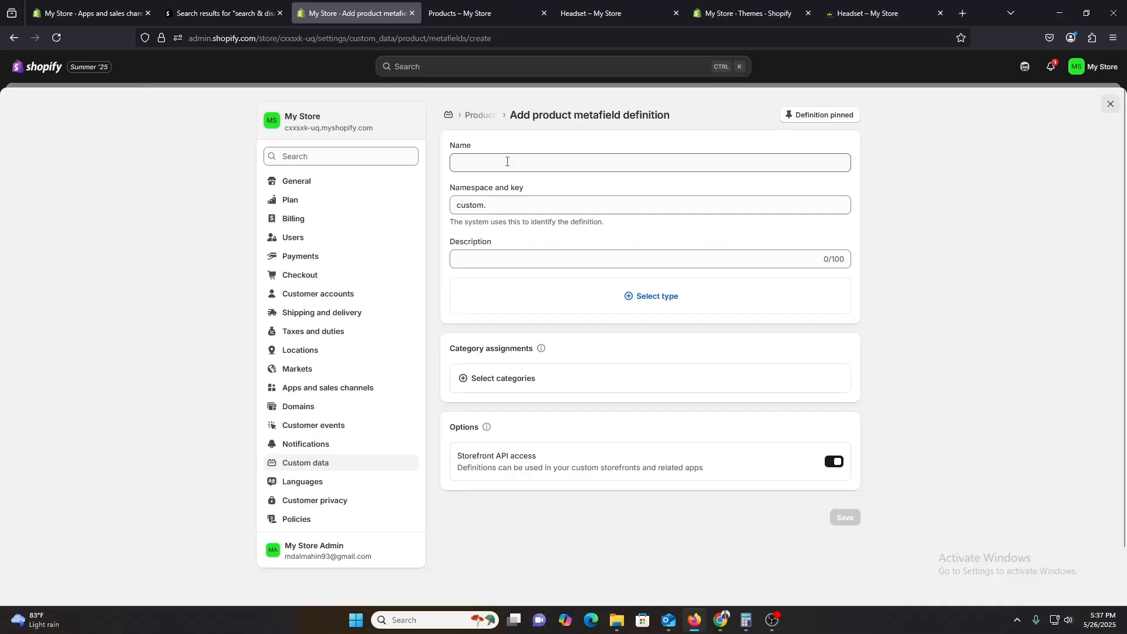
# Search the definition names for "material", choose the standard Material definition and save it
pyautogui.click(507, 162)
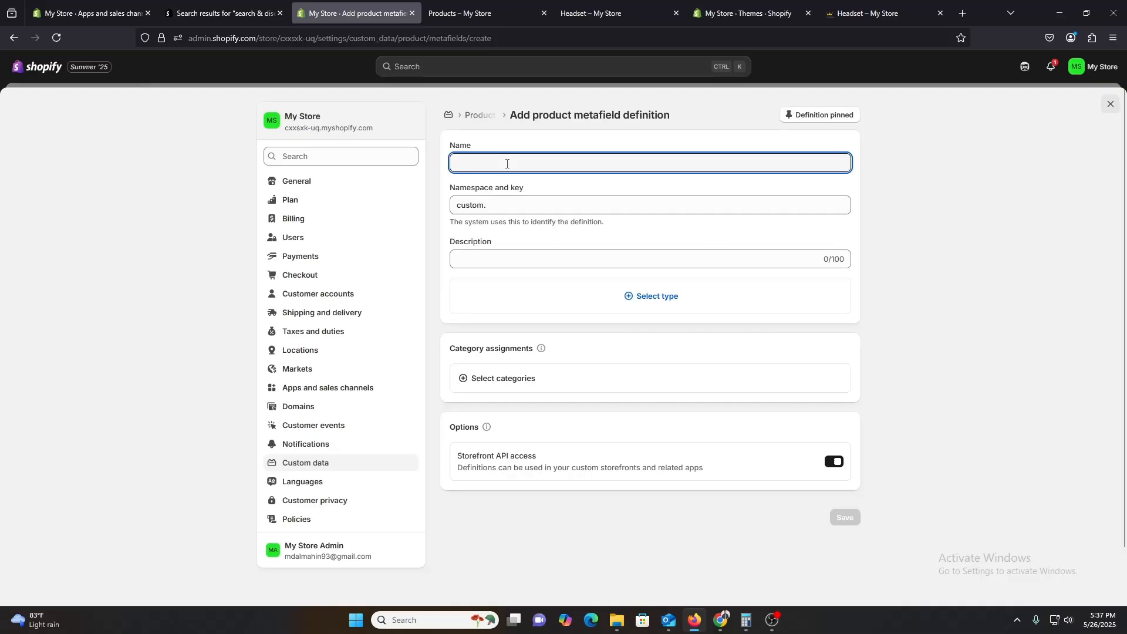
pyautogui.write('material')
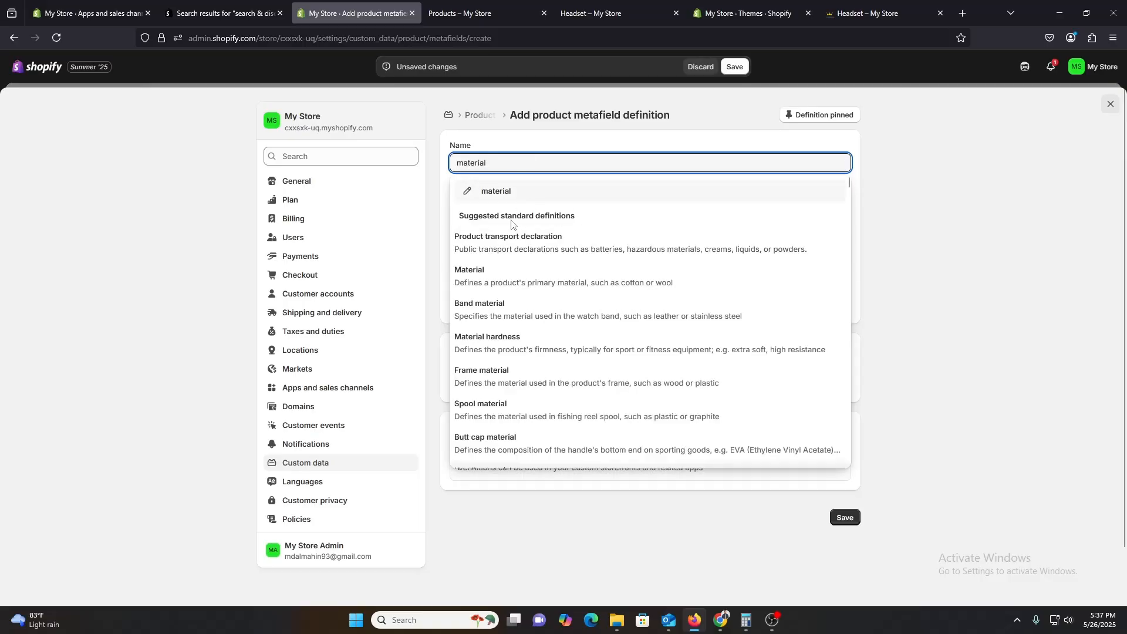
pyautogui.click(517, 276)
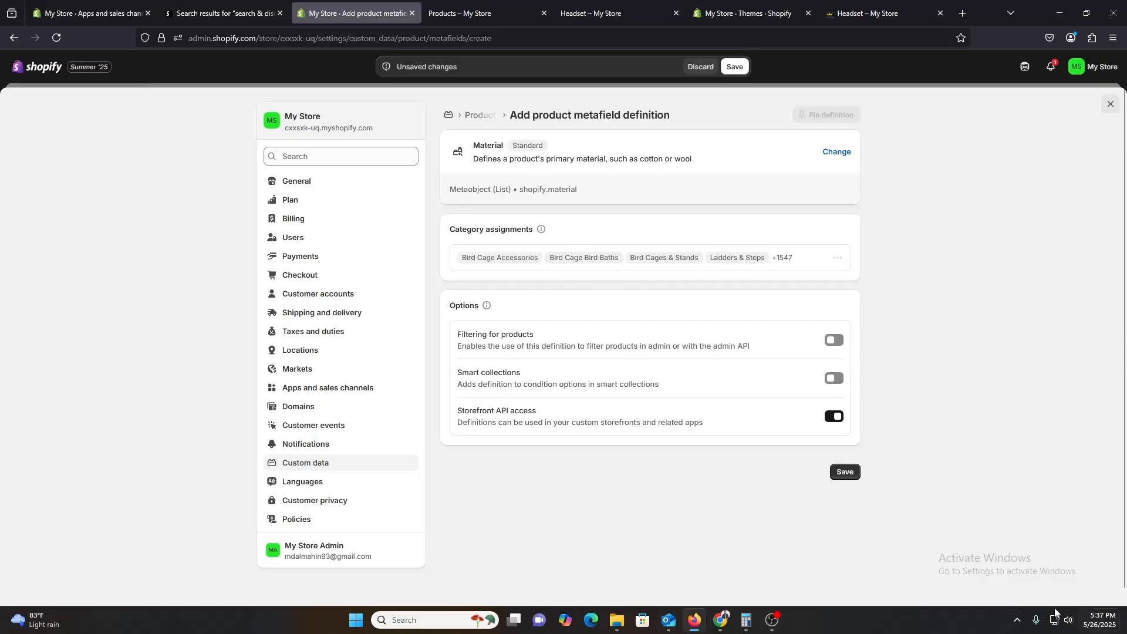
pyautogui.click(850, 475)
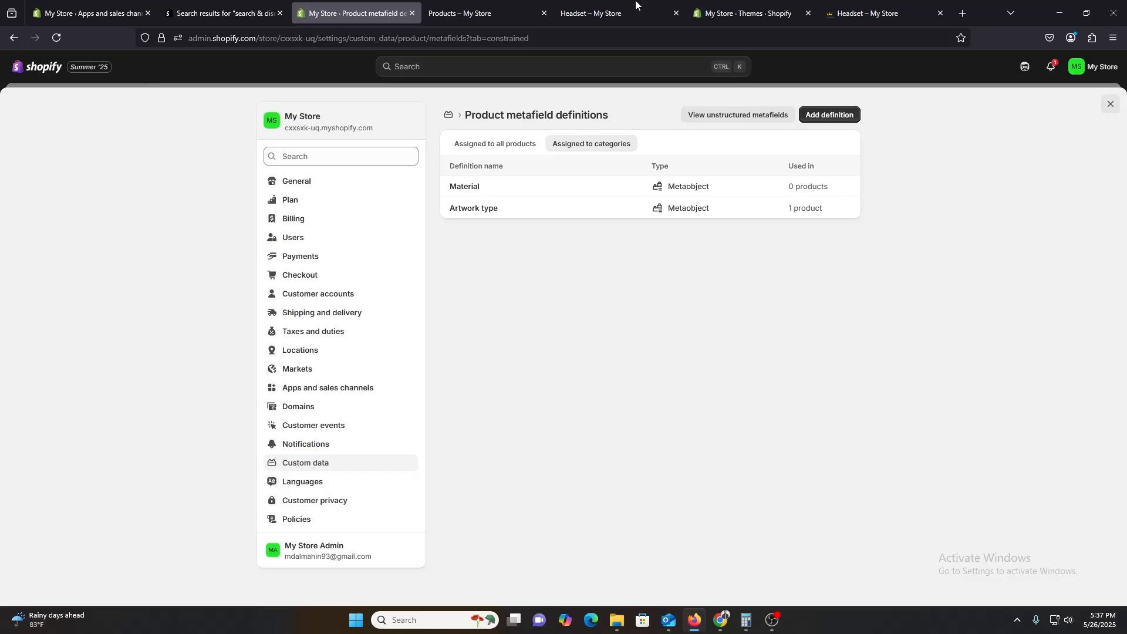
# Recheck the storefront catalog's Color filter, open the store's home page and return to the admin's apps and sales channels
pyautogui.click(470, 6)
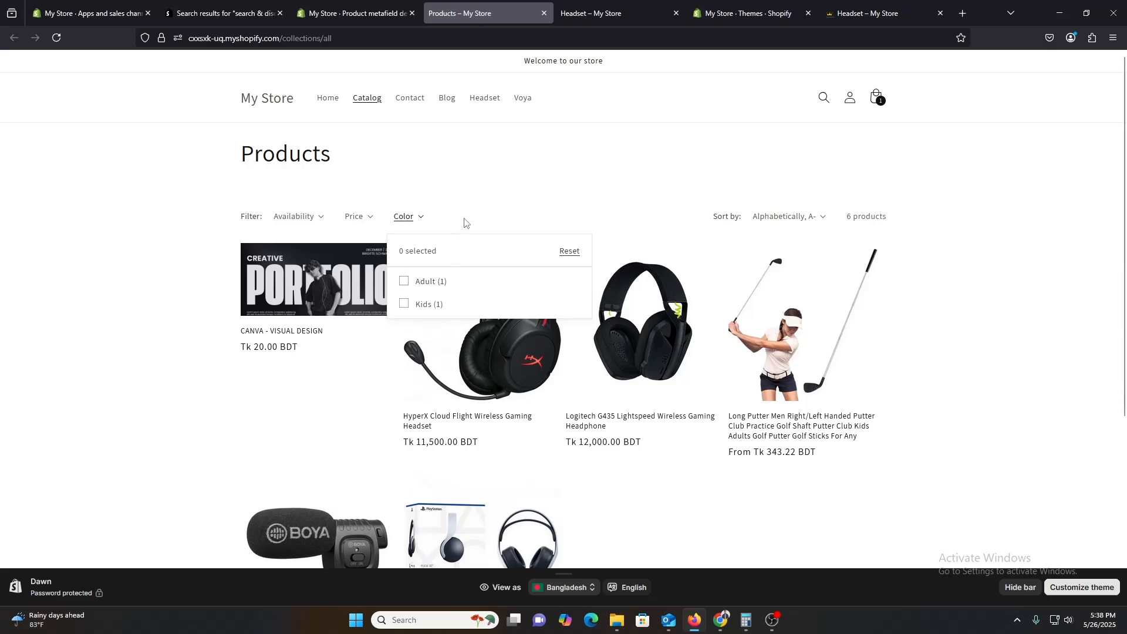
pyautogui.click(406, 159)
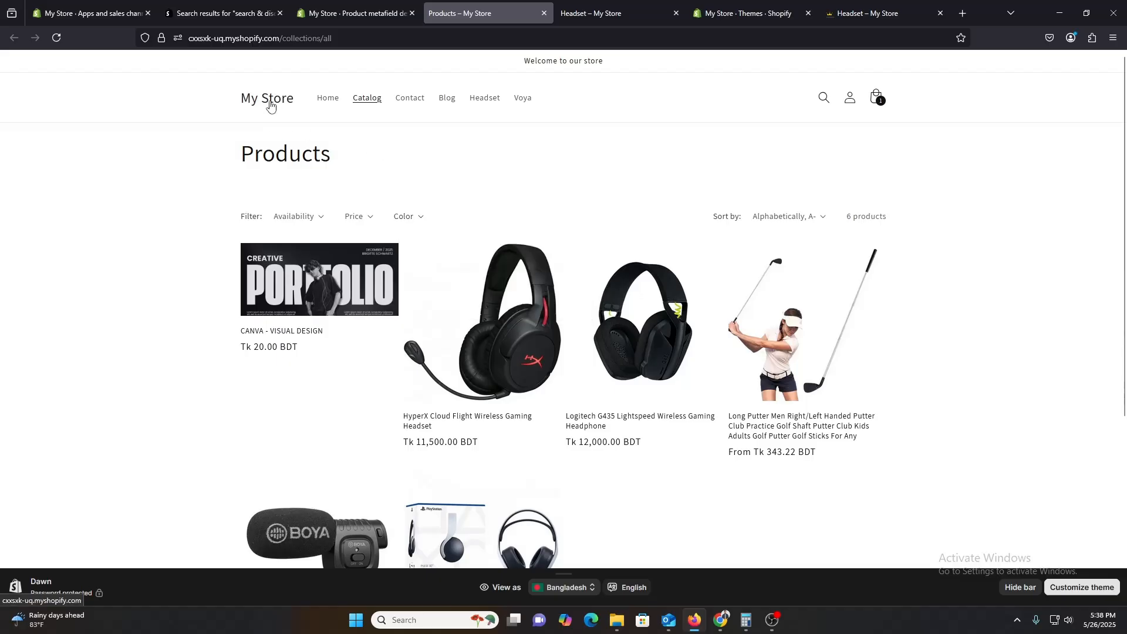
pyautogui.click(270, 107)
pyautogui.click(134, 7)
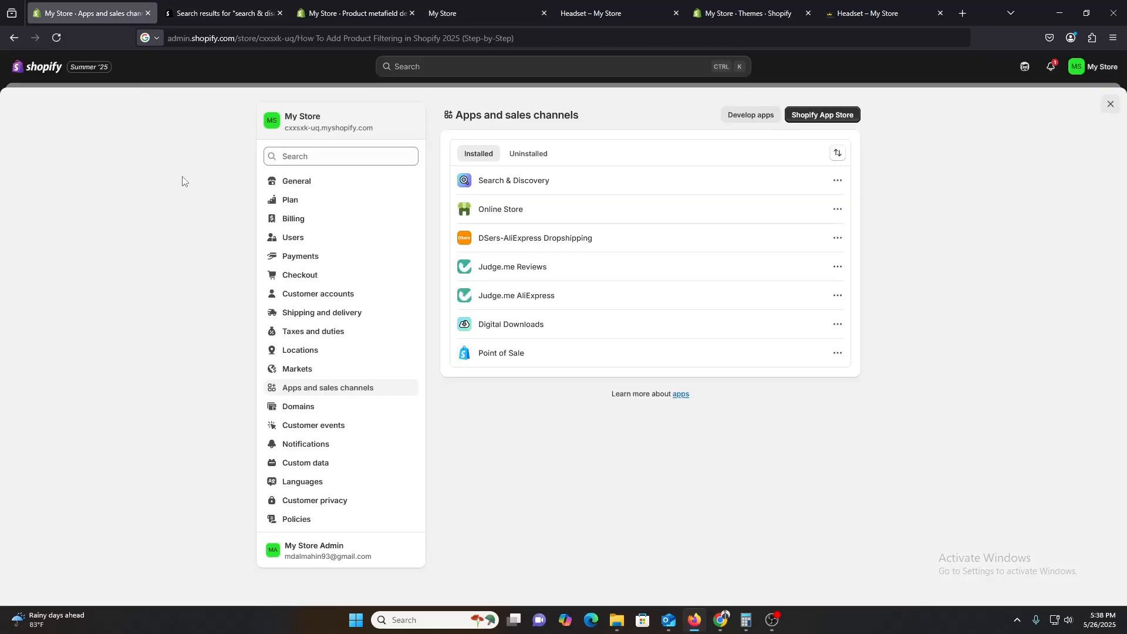